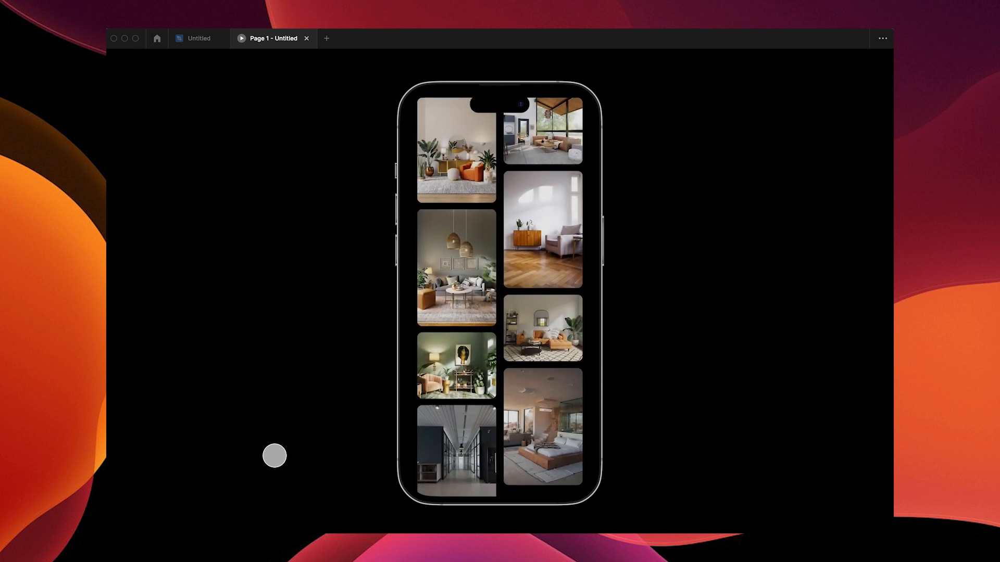
Step: Create a new design file and set its canvas background to light grey A7A7A7
click(327, 38)
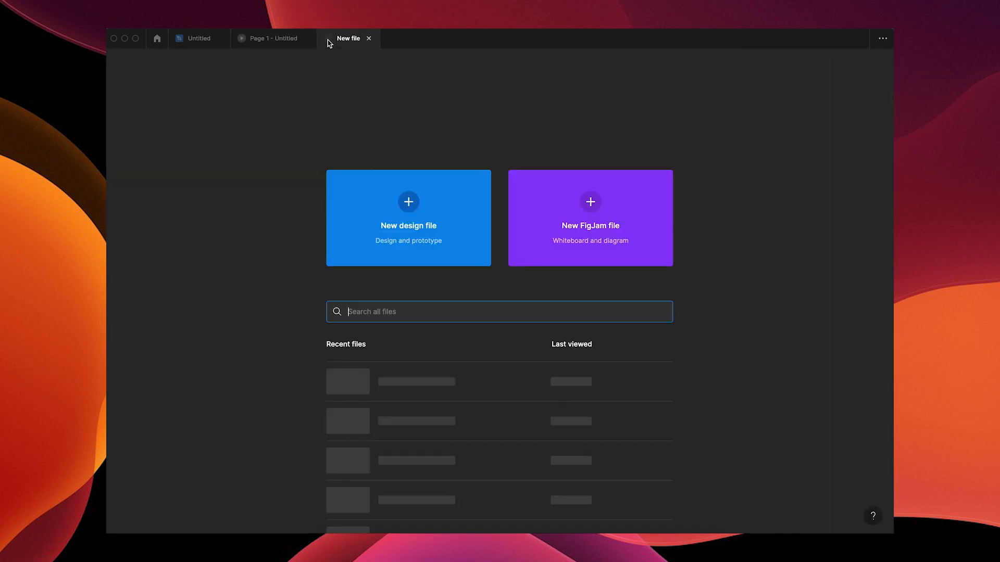
click(383, 232)
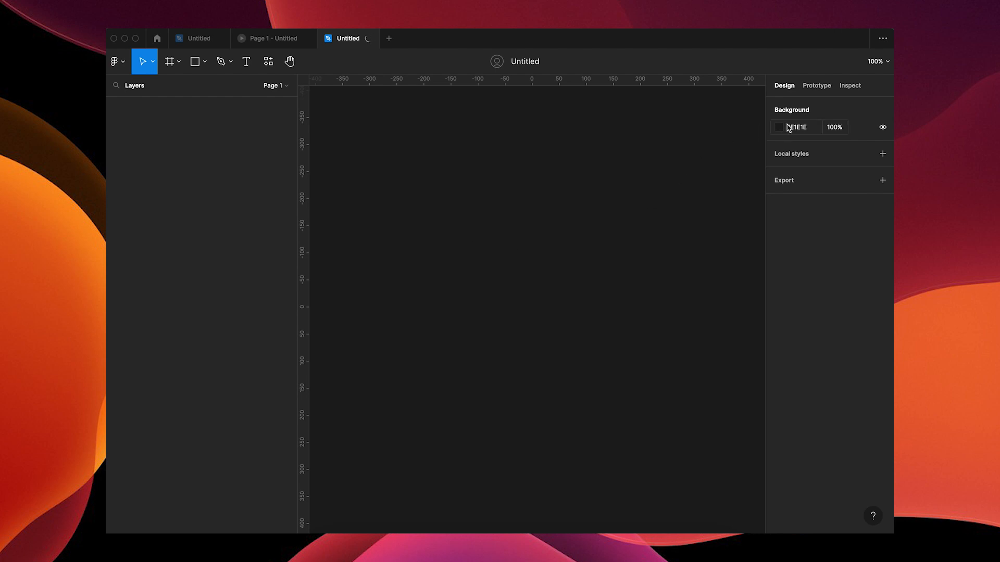
click(778, 129)
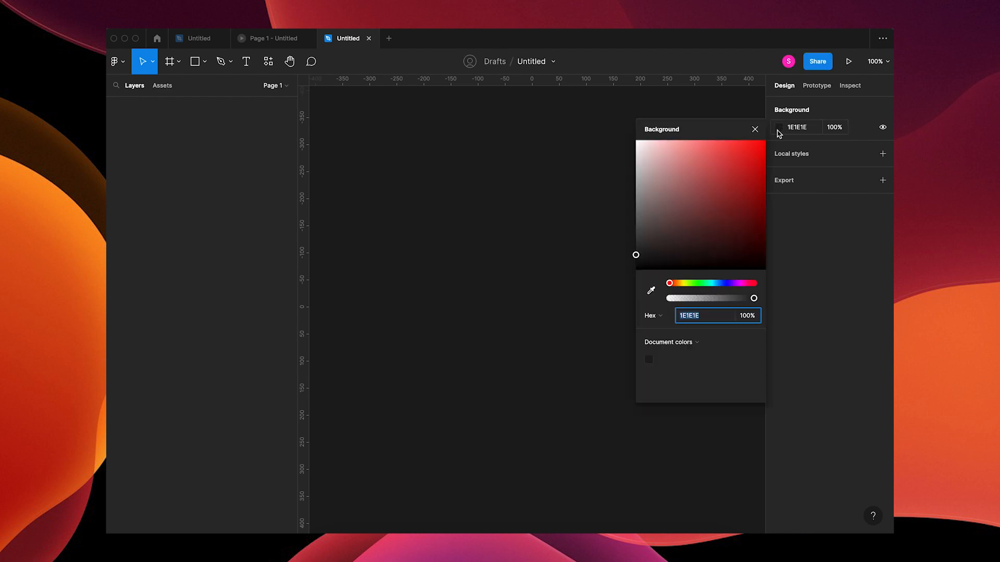
drag(643, 215, 594, 188)
click(498, 178)
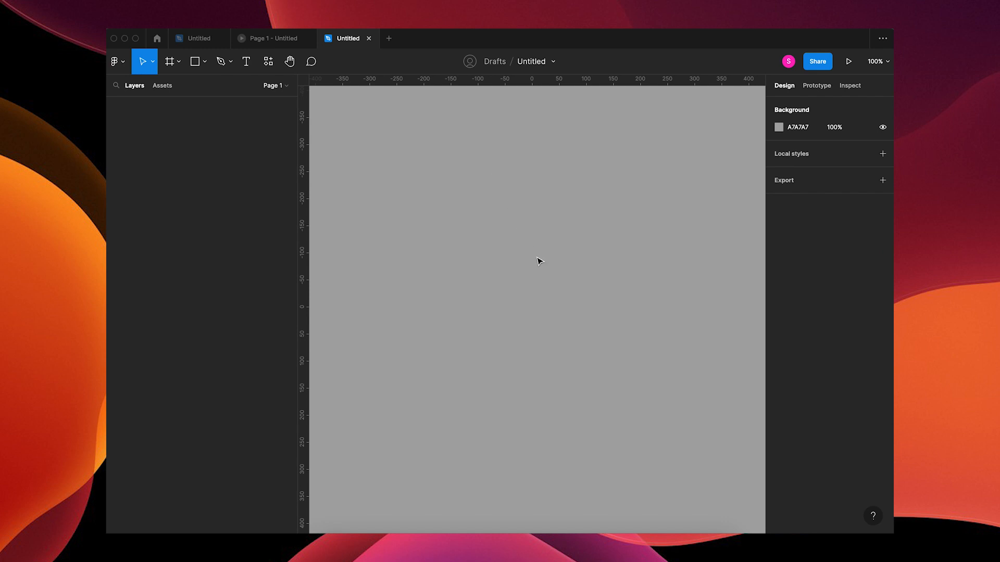
Step: Add an iPhone 14 Pro frame to the canvas and fill it with black 000000
key(f)
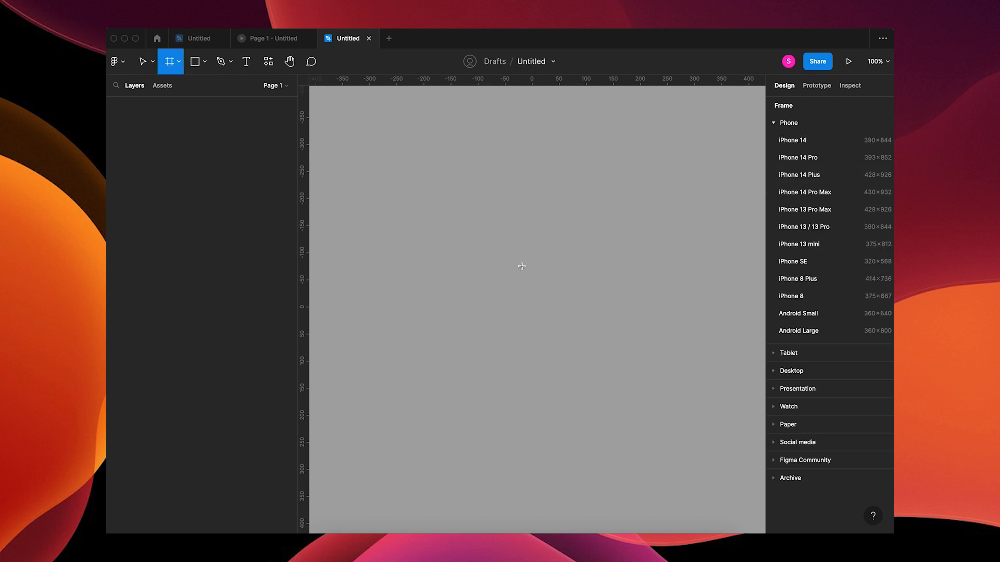
click(815, 158)
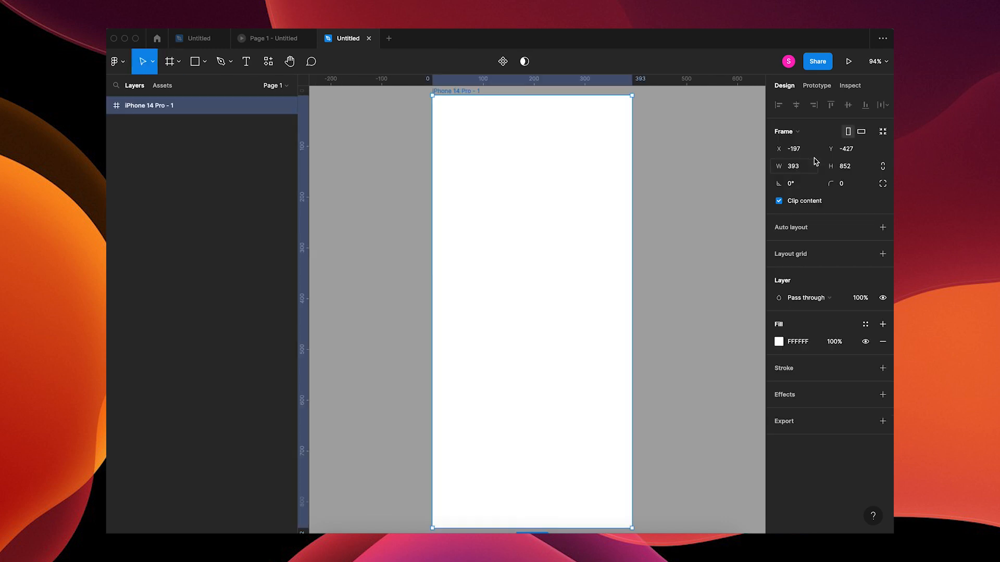
click(780, 341)
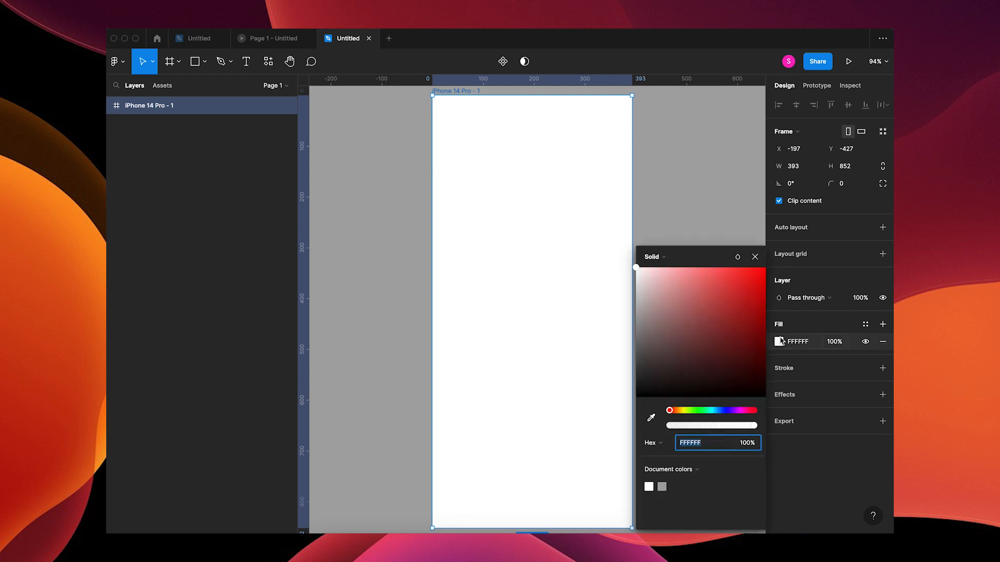
drag(730, 317, 590, 453)
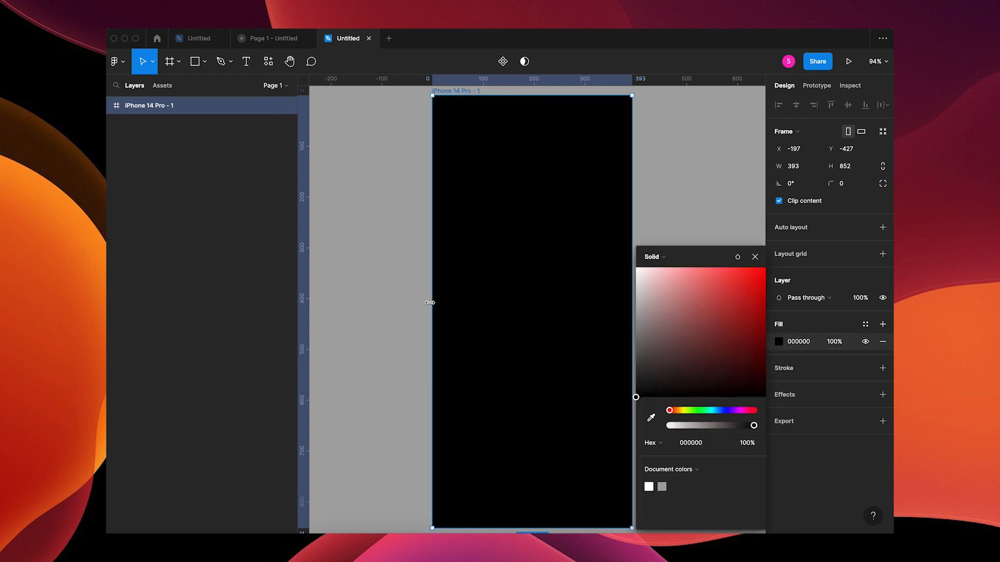
click(367, 273)
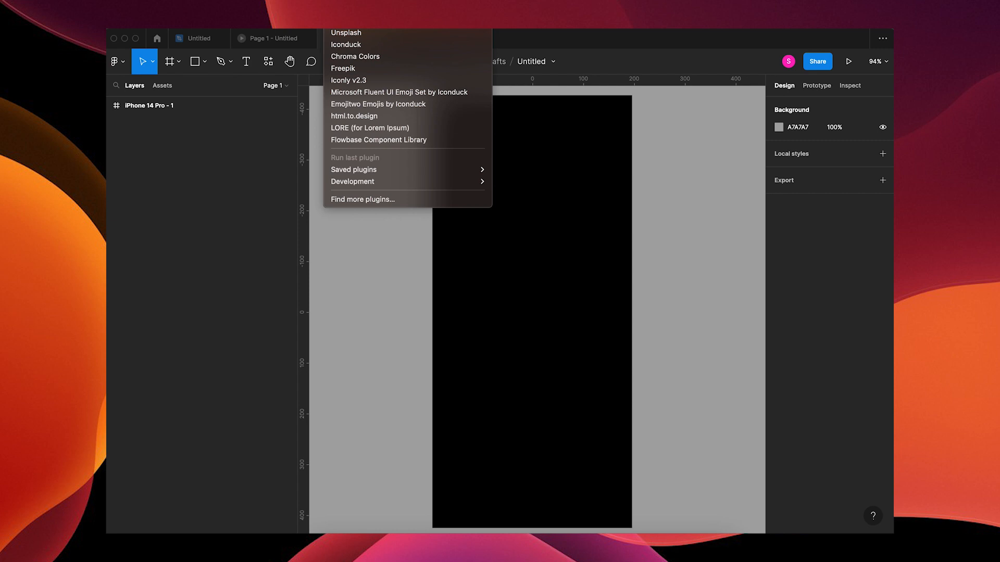
Step: Use the Iconduck plugin to find "pinterest" and insert the first round Pinterest icon, closing the plugin
click(353, 43)
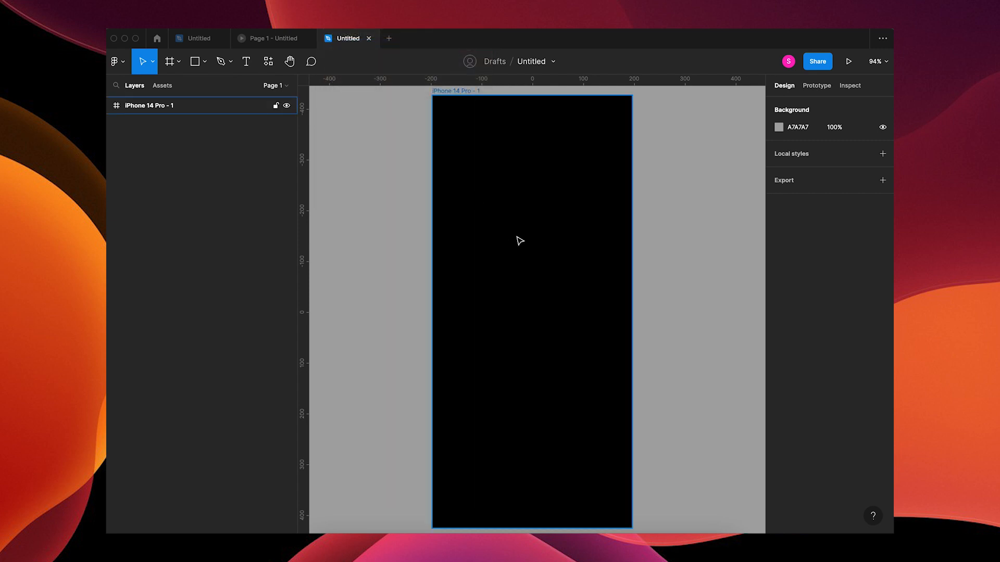
text(pinterest)
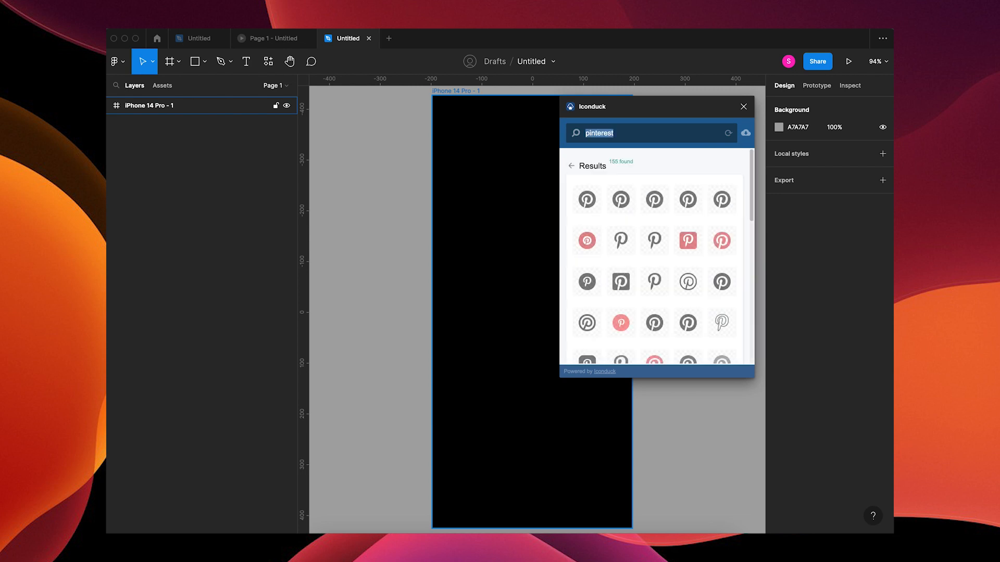
click(585, 201)
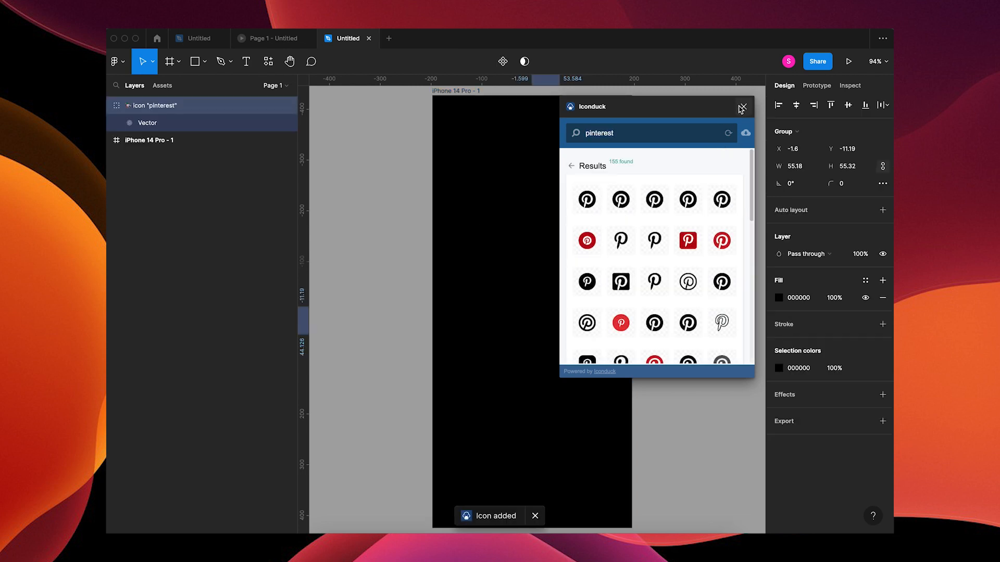
click(743, 106)
Step: Move the Pinterest icon's vector into the iPhone 14 Pro frame and fill it with red FF0000
click(200, 128)
drag(200, 127, 183, 152)
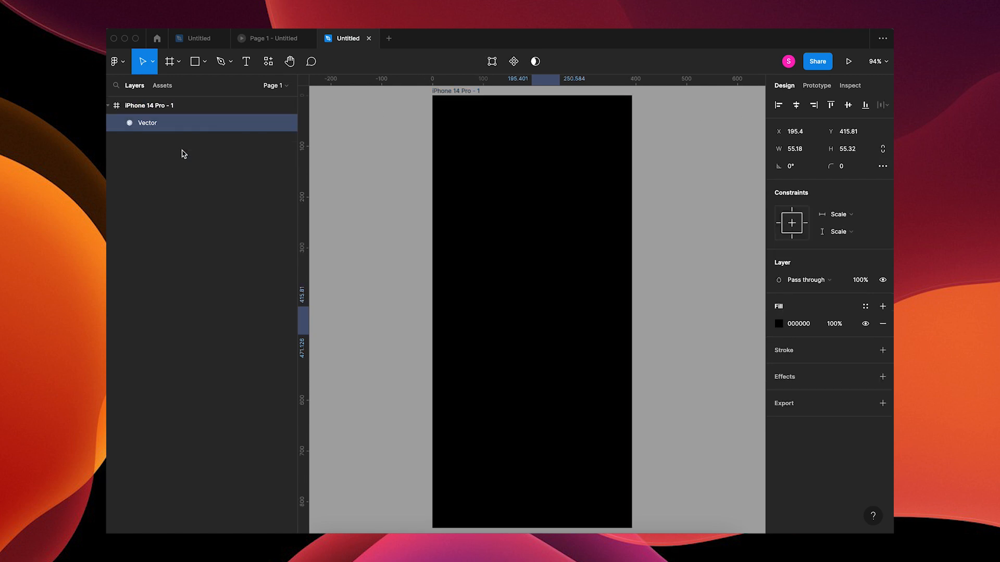
click(779, 324)
click(743, 323)
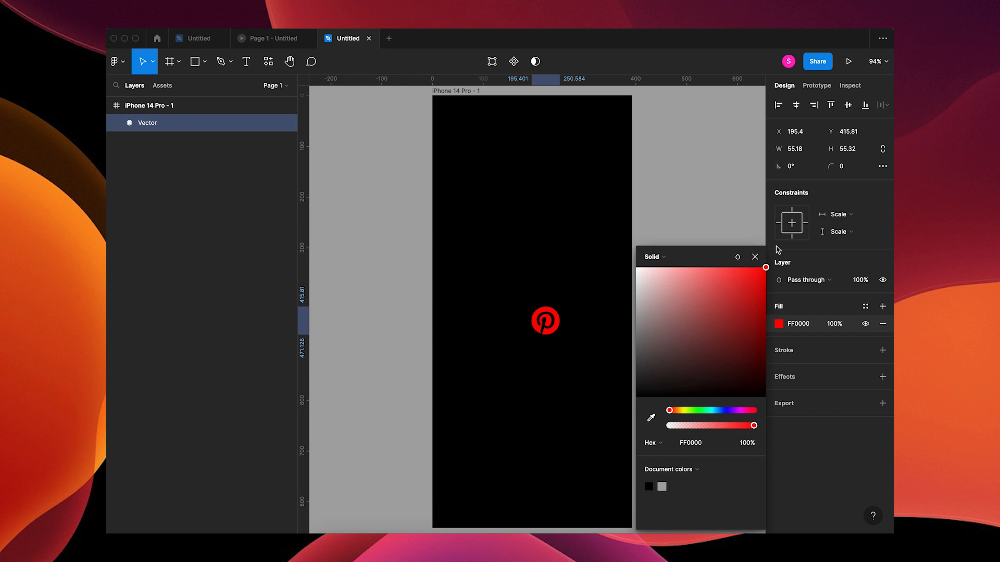
click(753, 259)
click(656, 274)
Step: Enlarge the Pinterest logo to about 84 × 85 and centre it horizontally and vertically in the phone frame
click(545, 314)
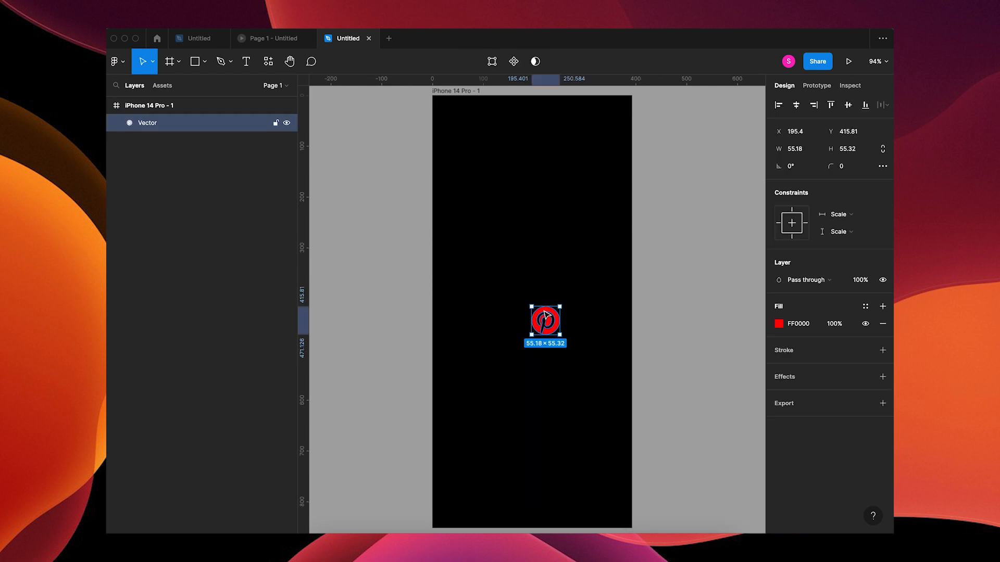
key(alt)
drag(562, 304, 567, 298)
click(796, 105)
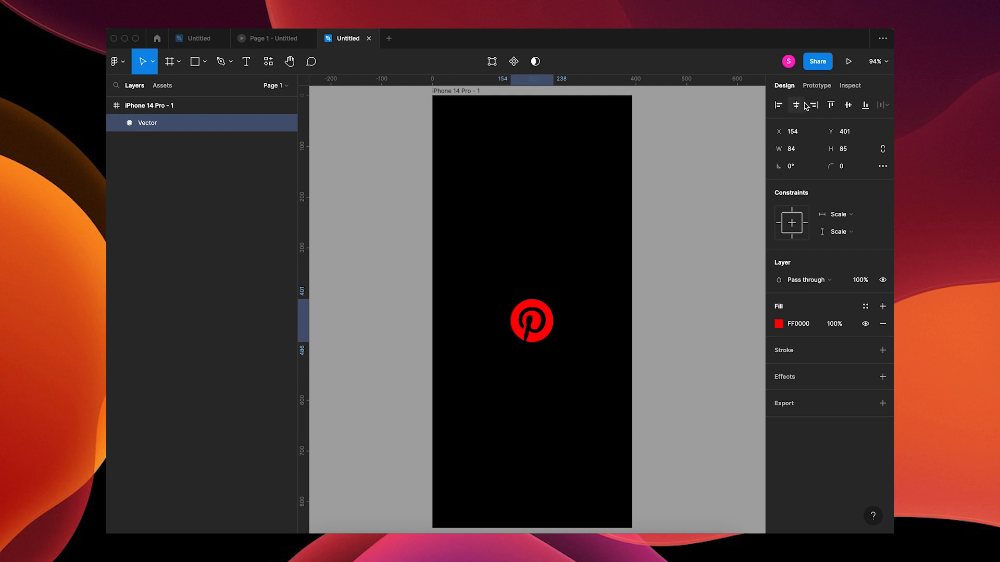
click(848, 105)
click(693, 284)
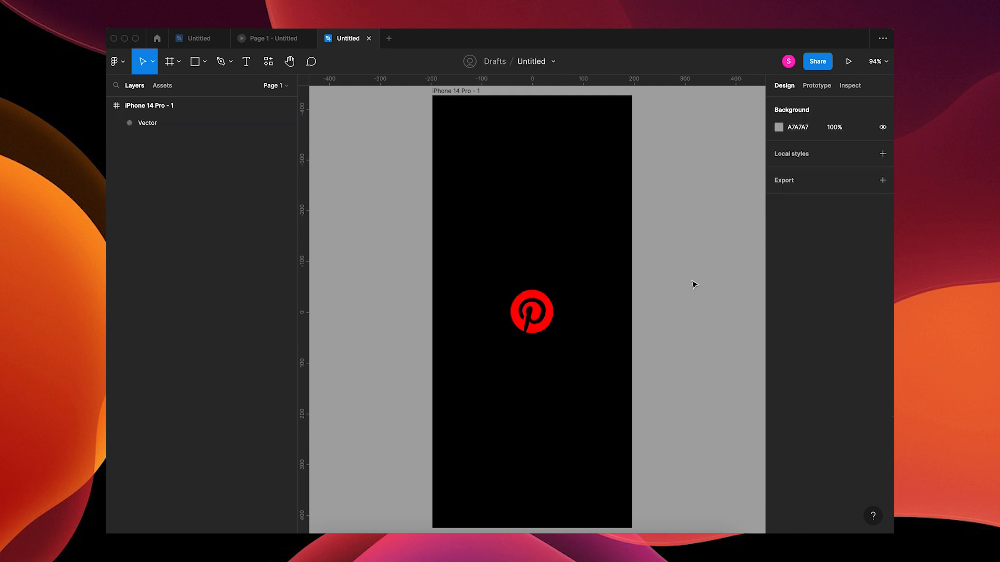
Step: Lock and hide the Pinterest logo's vector layer
click(192, 123)
click(277, 124)
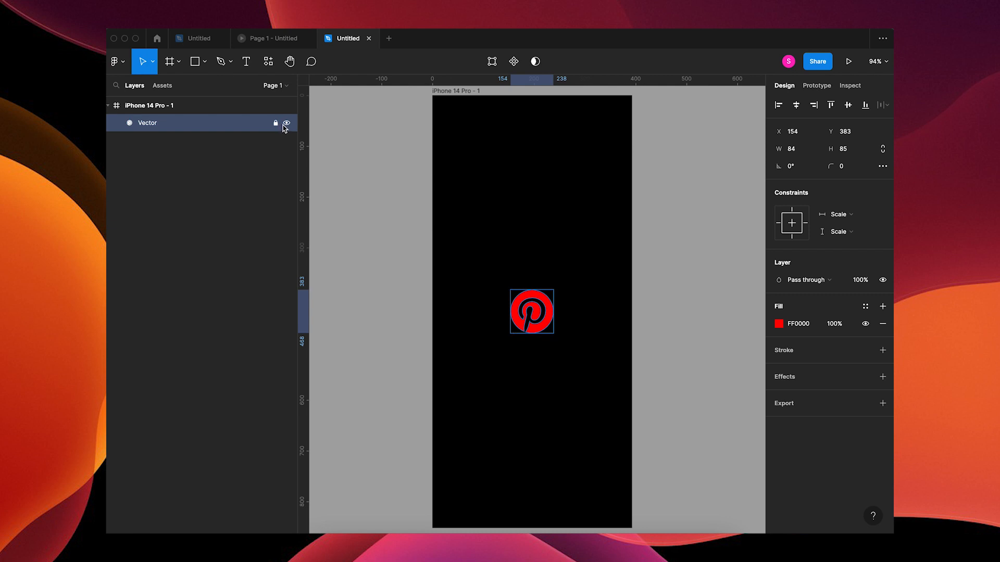
click(286, 123)
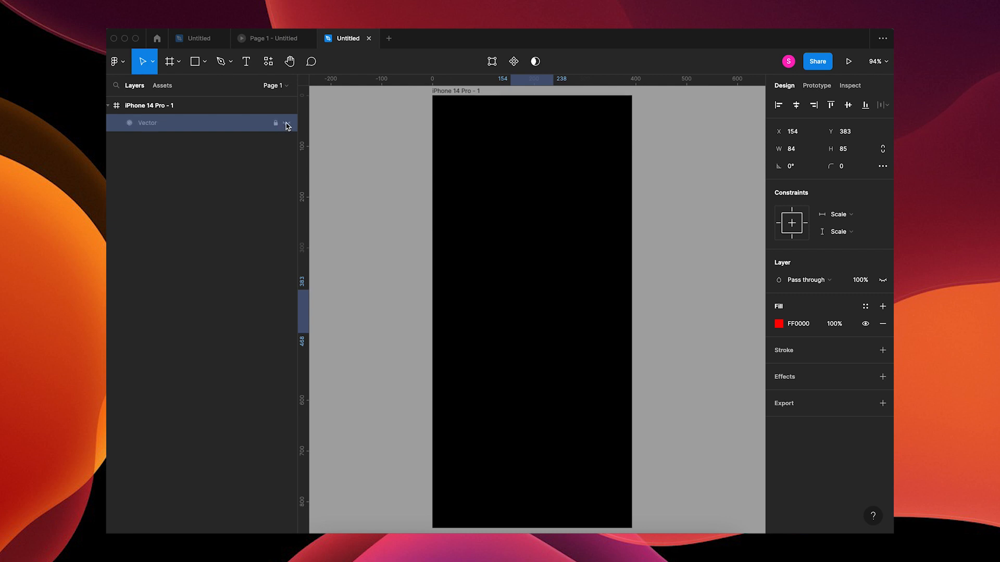
click(478, 184)
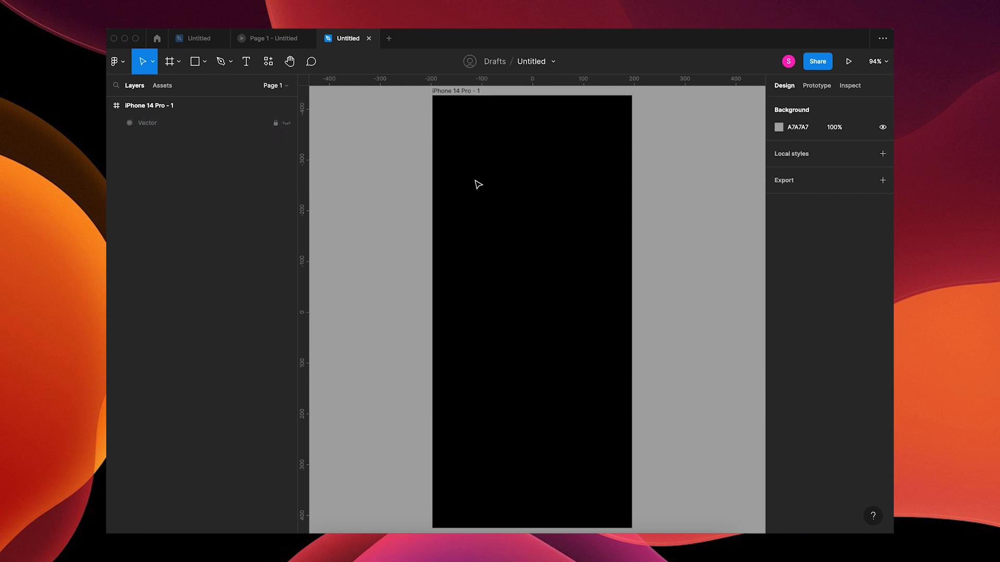
Step: Draw a rectangle about 154 × 161 near the phone frame's upper-left corner and set its corner radius to 10
key(r)
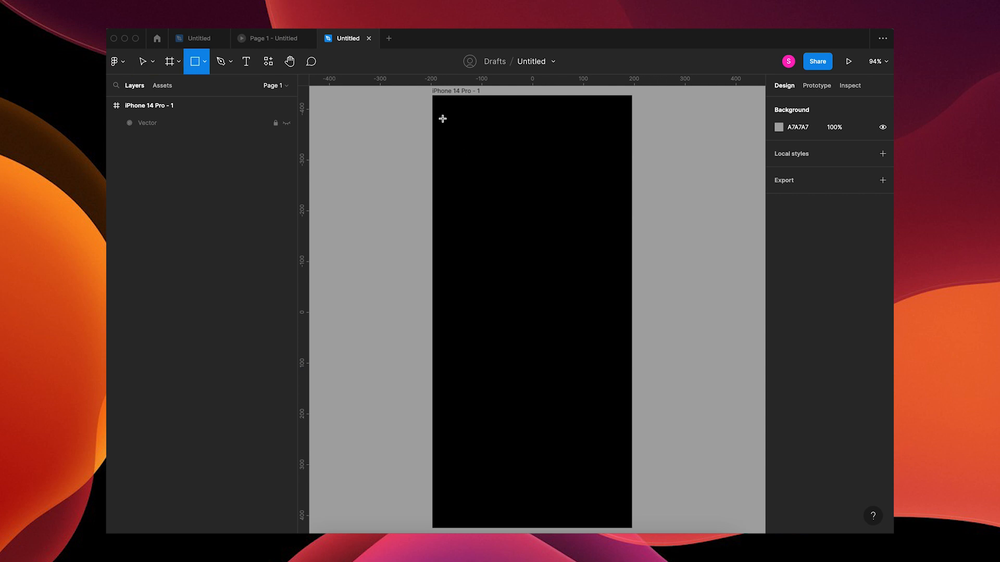
drag(443, 116, 522, 197)
drag(494, 164, 499, 166)
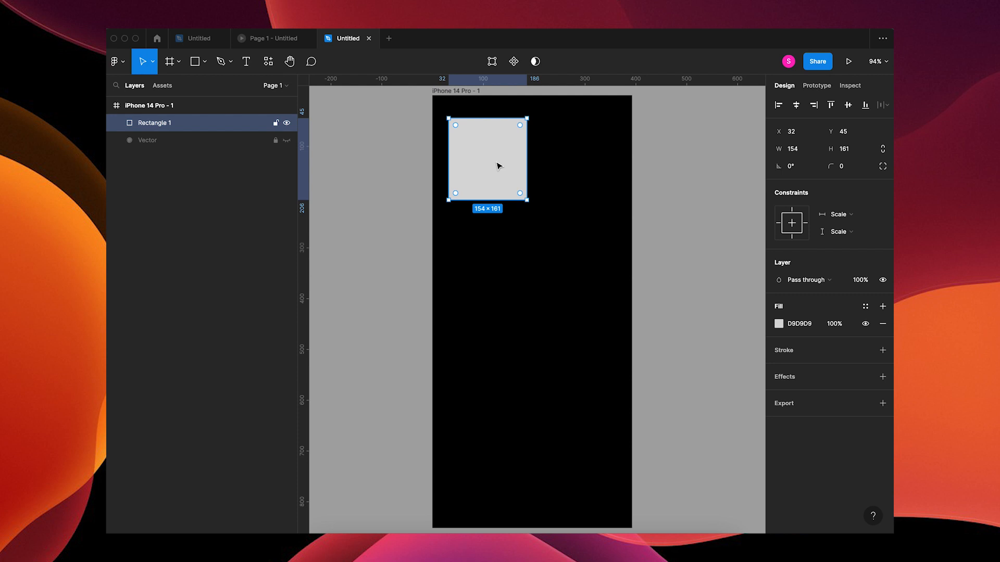
click(845, 167)
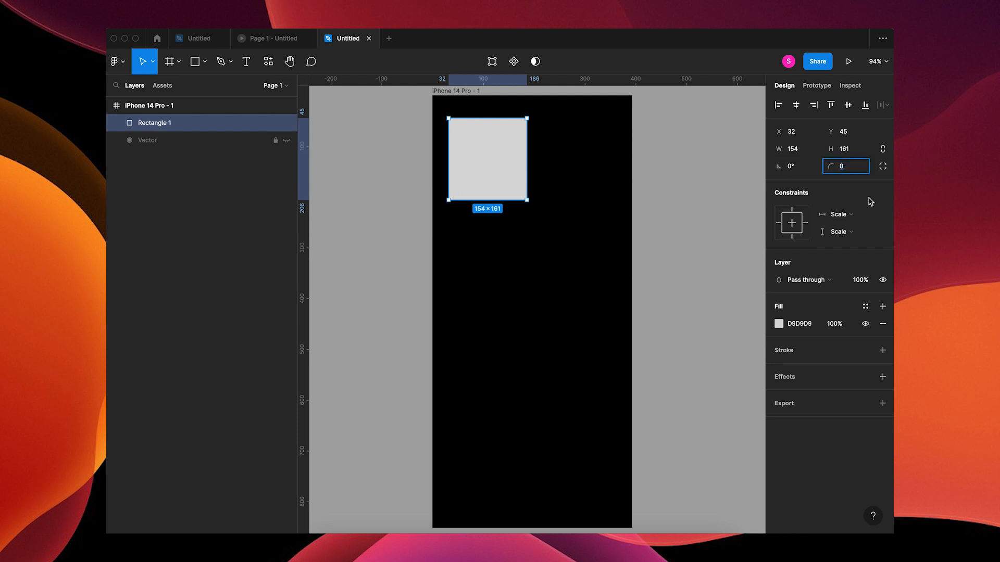
text(10)
key(Return)
Step: Duplicate the rectangle down the left column three times, making the copies about 206 and 131 high and the last reach nearly the frame's bottom edge
drag(518, 167, 526, 252)
drag(485, 288, 485, 312)
drag(493, 259, 497, 356)
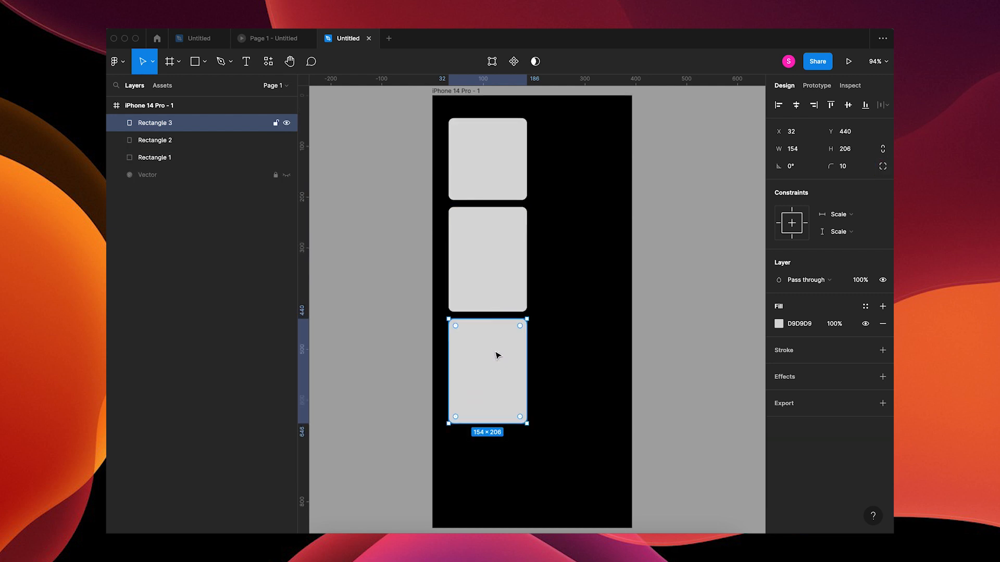
drag(491, 424, 491, 385)
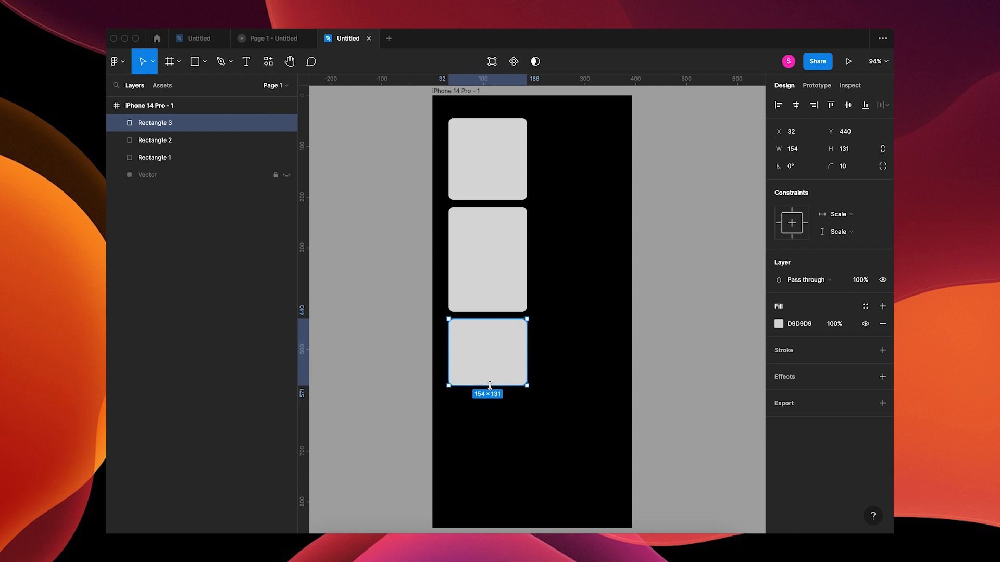
drag(499, 346, 500, 420)
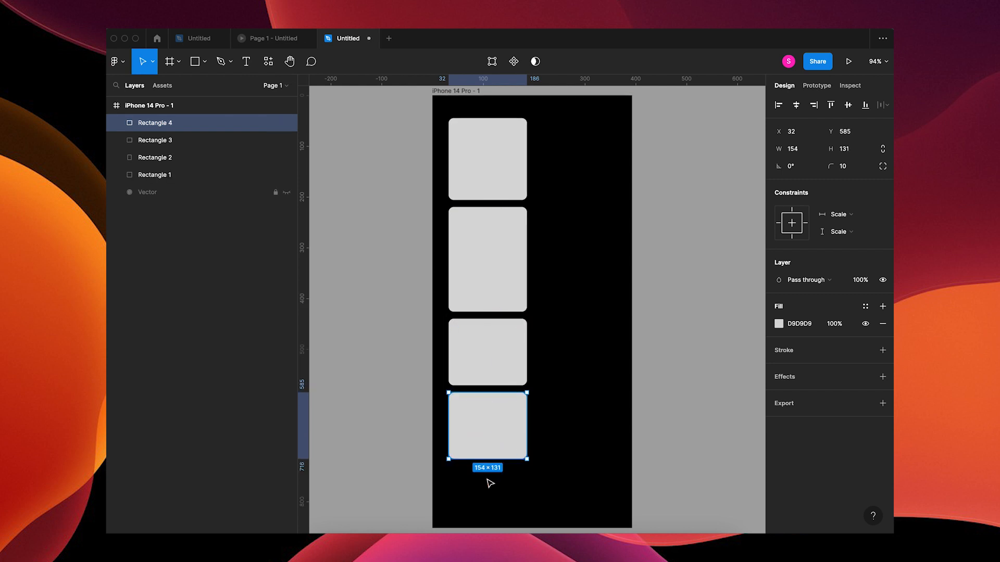
drag(493, 460, 492, 524)
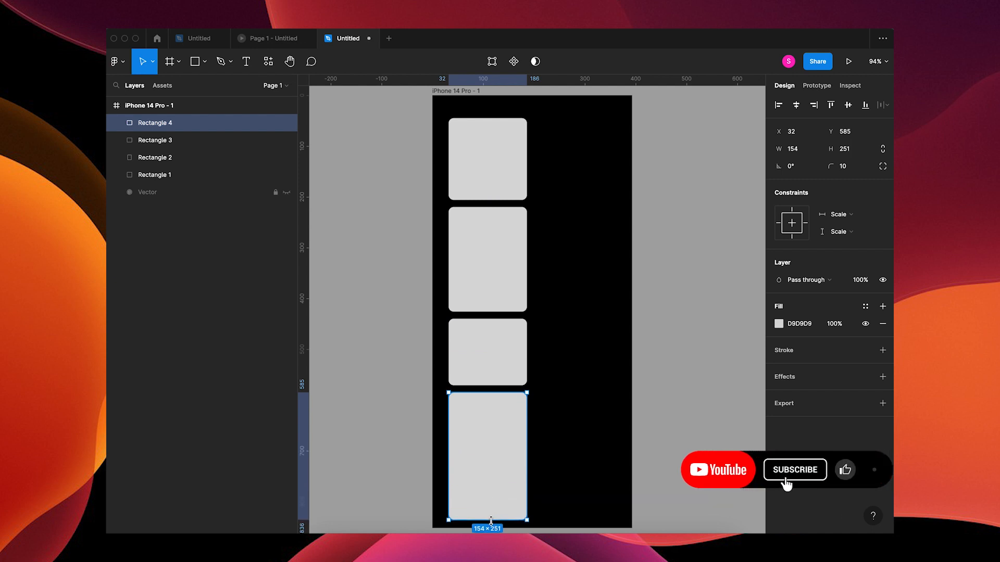
Step: Build a second column from three 154-wide copies of the rectangle with differing heights, making the third about 226 high
click(498, 163)
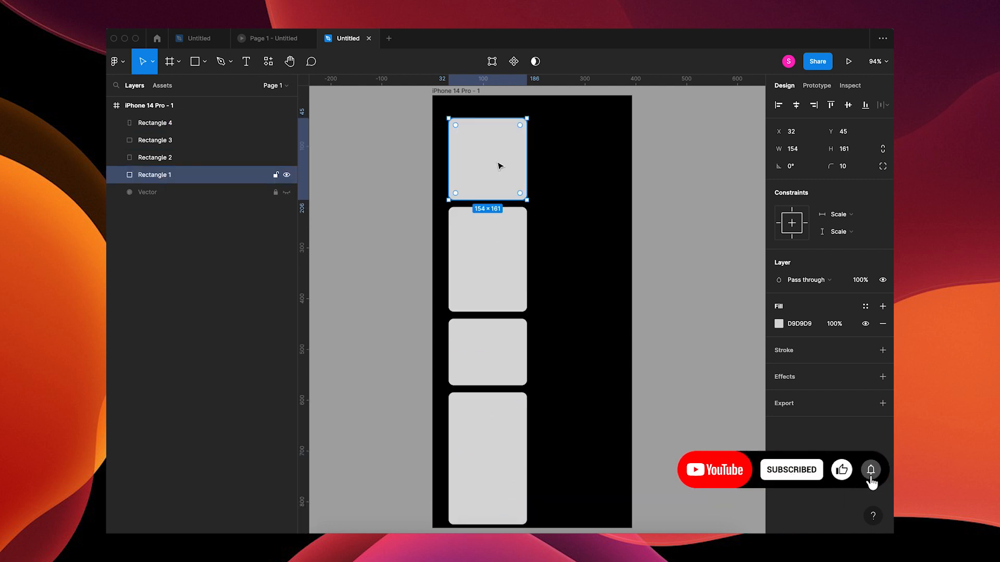
drag(496, 165, 574, 341)
drag(578, 298, 580, 385)
drag(580, 443, 579, 468)
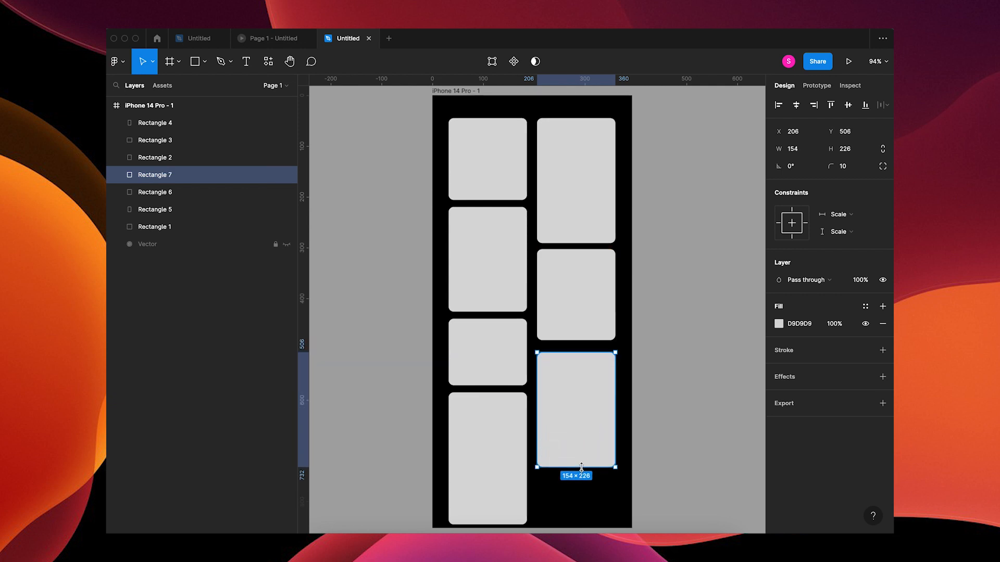
Step: Duplicate the right column's third rectangle below it, shorten the copy to about 172 high and move its layer into the phone frame
scroll(671, 466, down, 4)
drag(585, 339, 583, 461)
drag(579, 506, 579, 478)
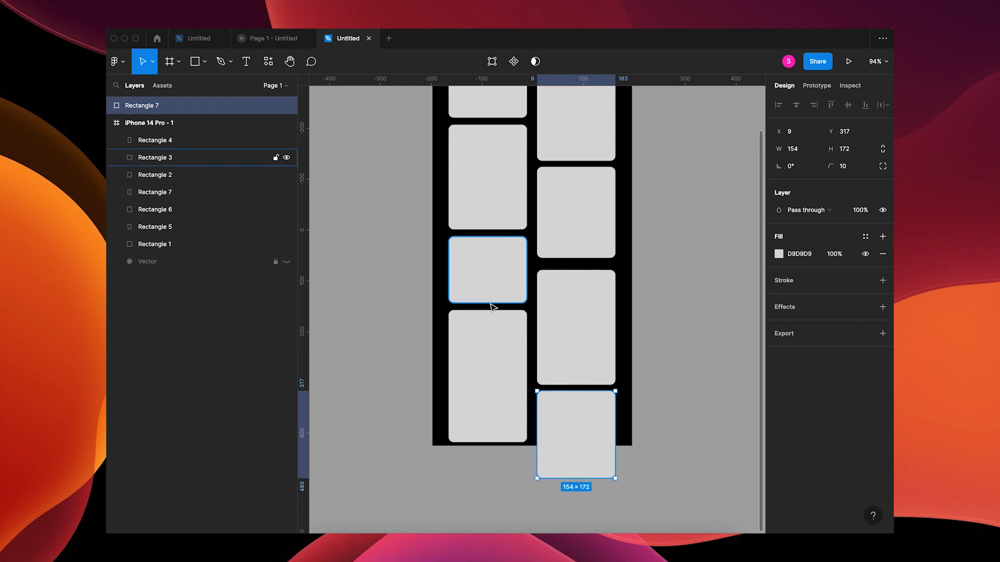
drag(151, 108, 151, 124)
scroll(623, 470, up, 1)
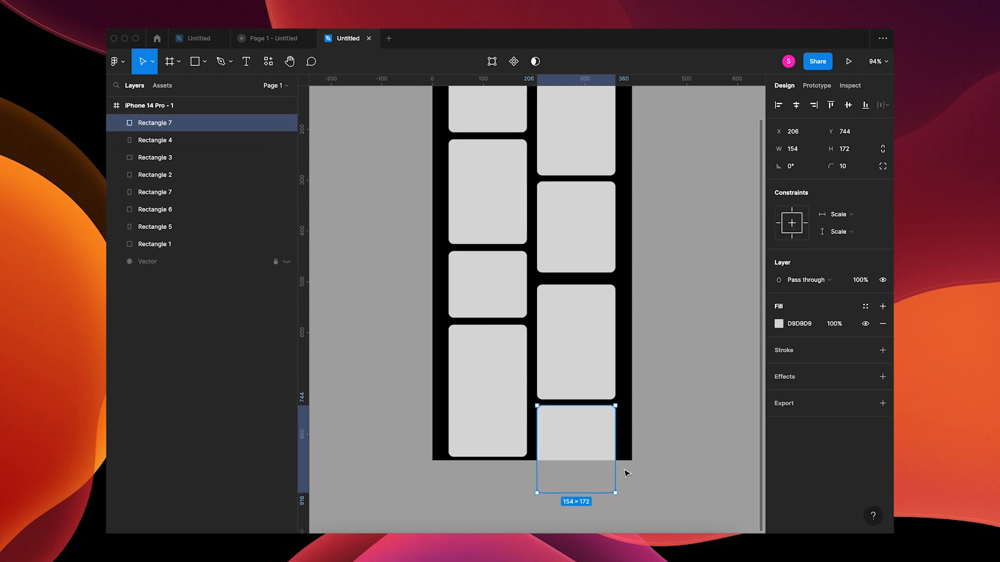
Step: Select all four rectangles of the right column and wrap them in an auto layout frame
shift+click(578, 373)
shift+click(585, 243)
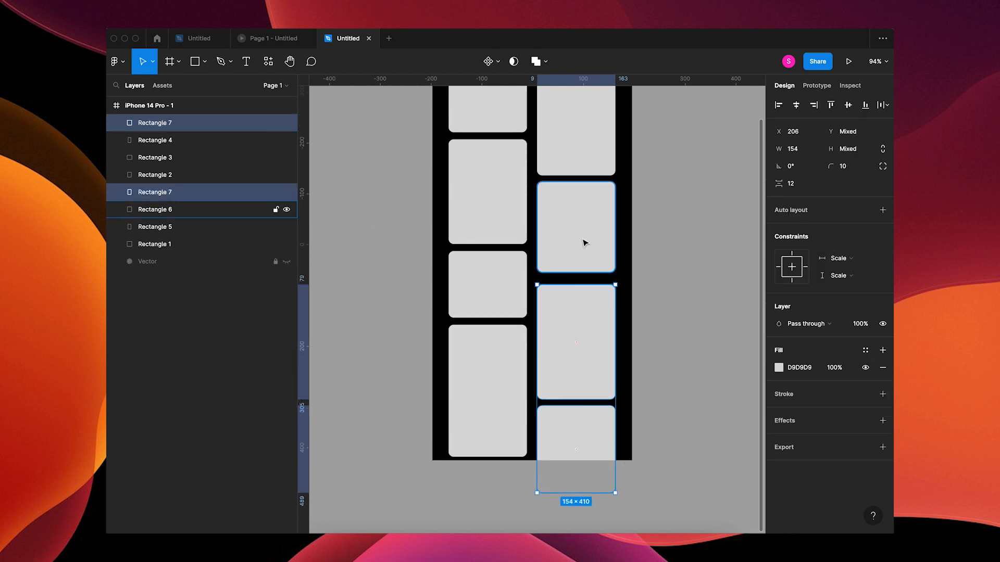
shift+click(589, 159)
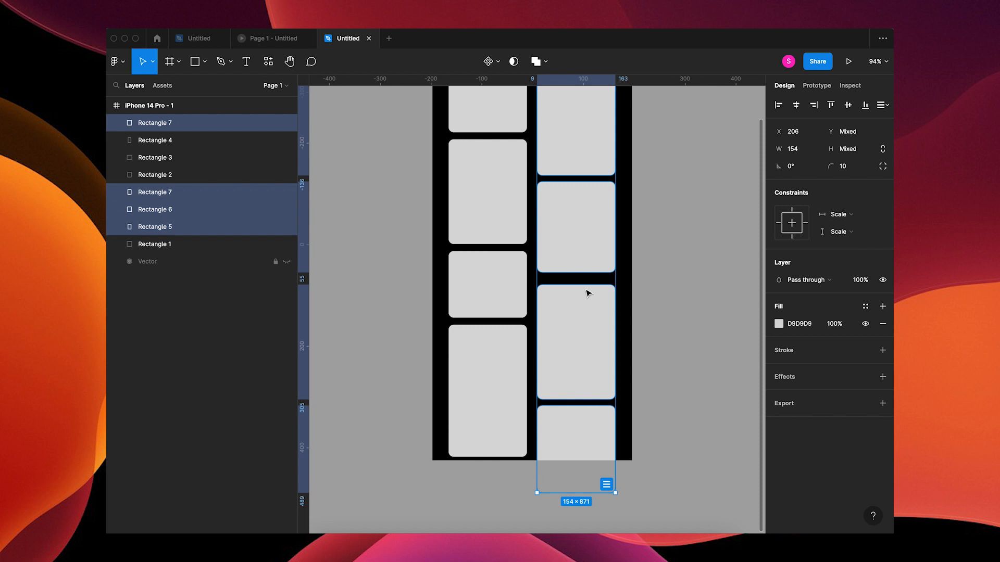
key(shift+a)
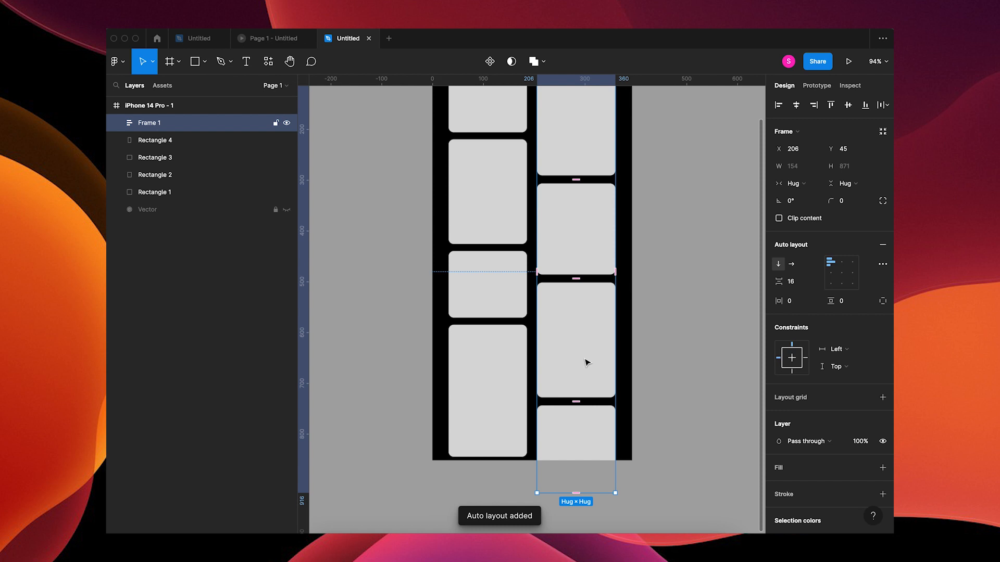
Step: Select all four rectangles of the left column and wrap them in an auto layout frame
scroll(542, 255, up, 1)
click(501, 143)
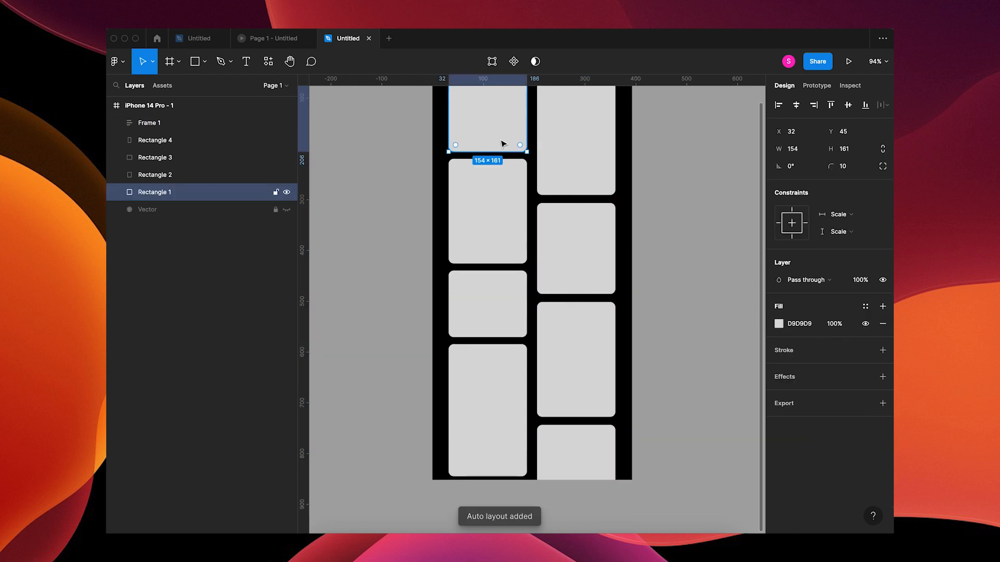
click(497, 221)
shift+click(490, 140)
shift+click(475, 313)
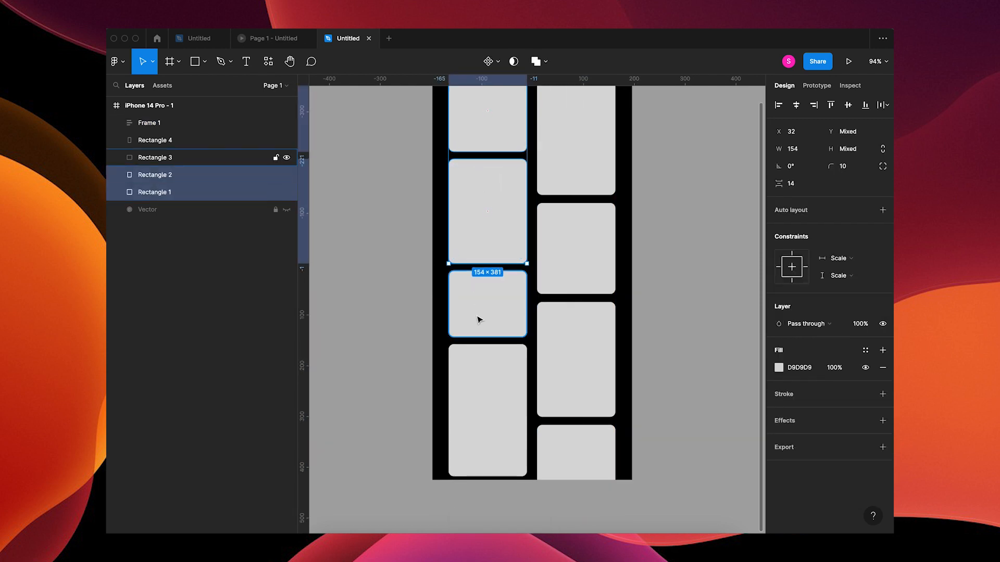
shift+click(482, 410)
key(shift+a)
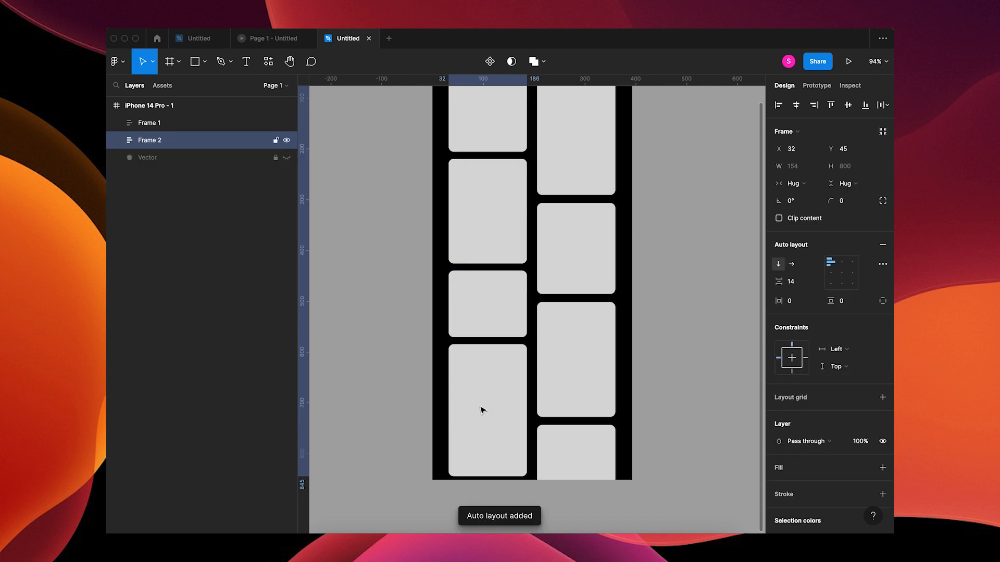
Step: Set the vertical spacing between items to 40 in both auto layout columns
scroll(584, 390, up, 2)
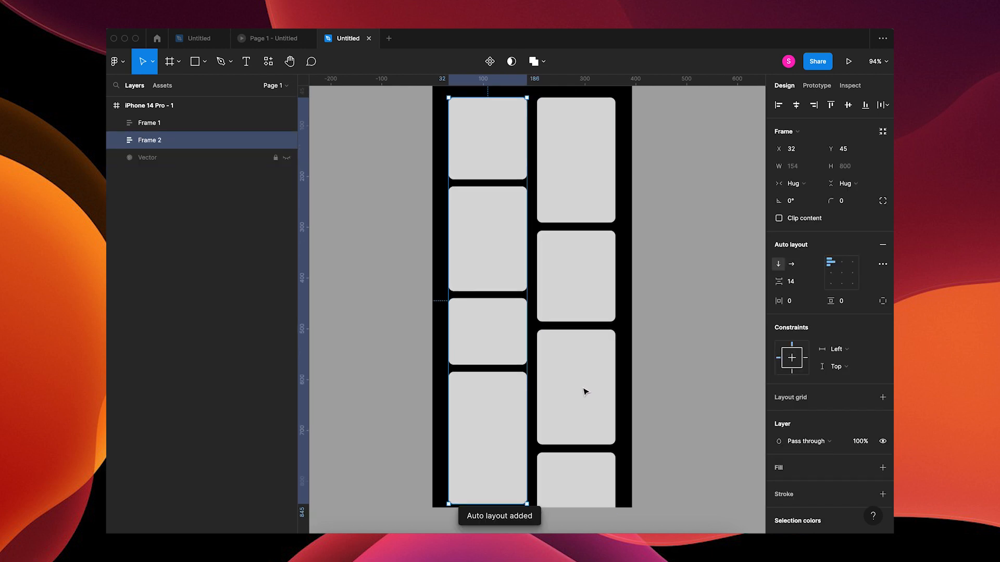
shift+click(571, 356)
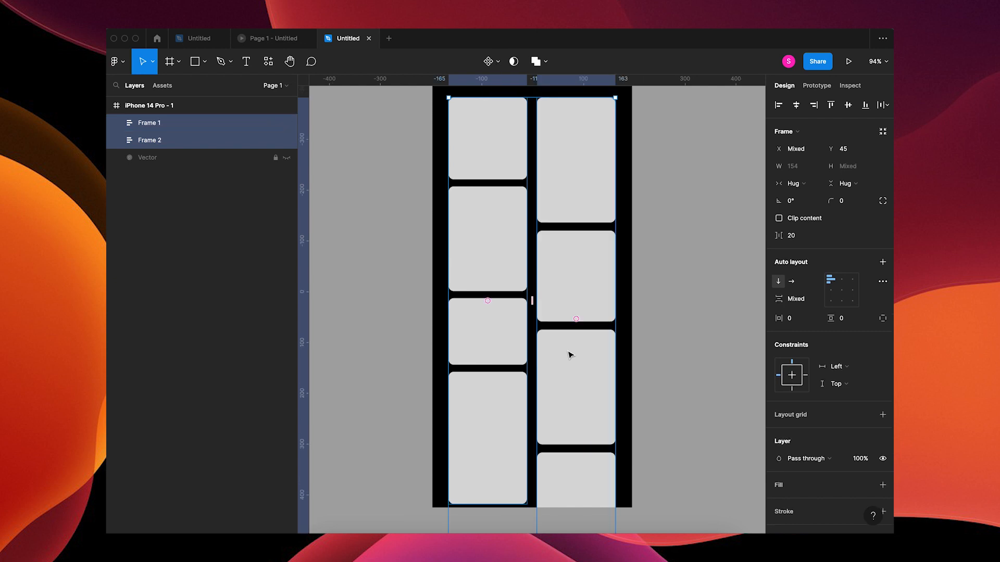
click(803, 303)
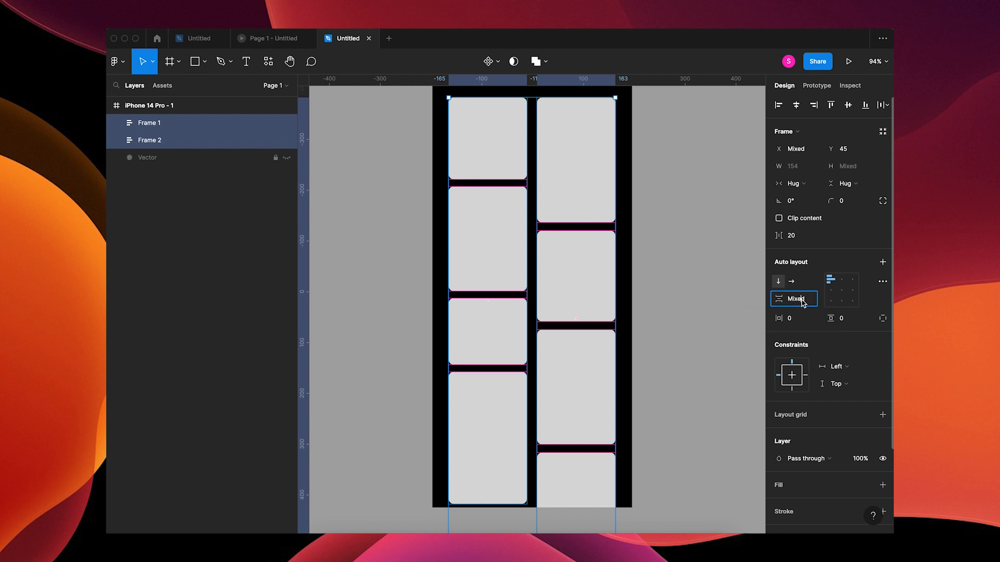
text(40)
key(Tab)
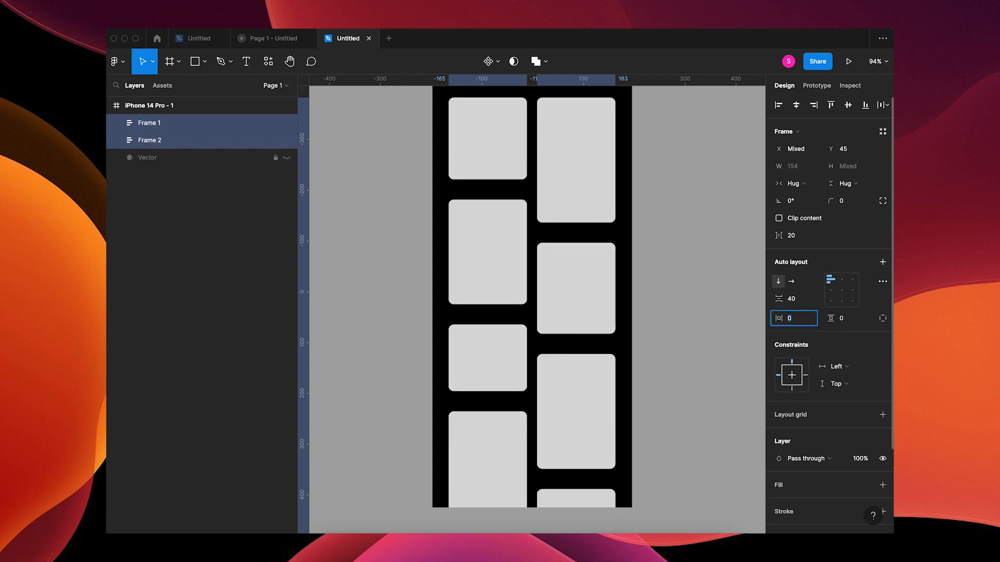
Step: Select both column frames and combine them into one group
click(496, 215)
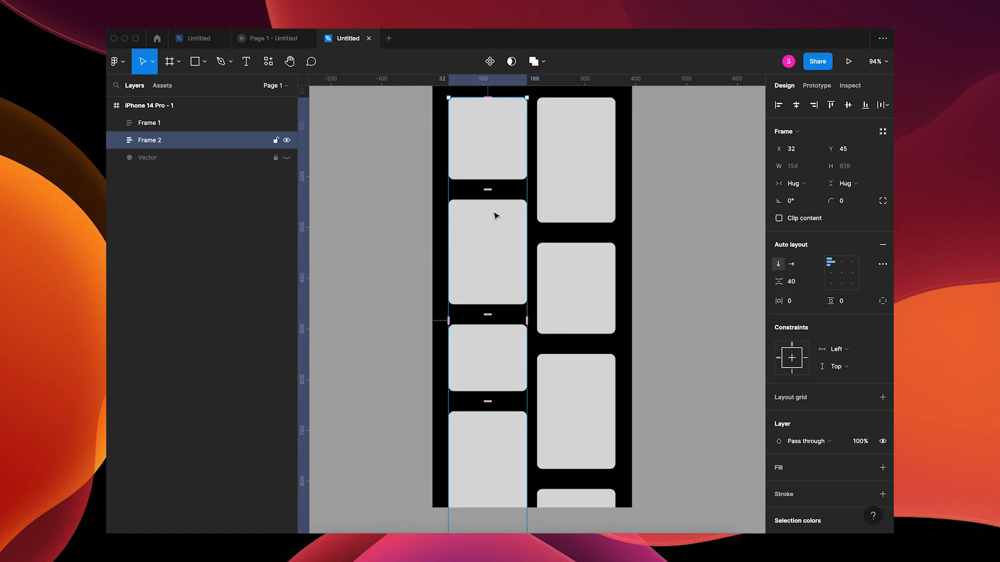
shift+click(577, 261)
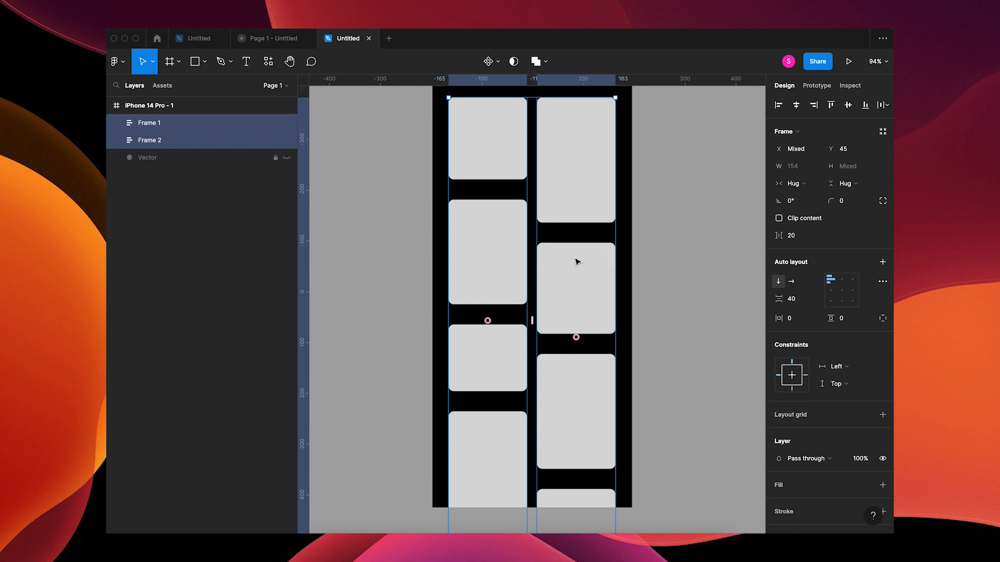
key(ctrl+g)
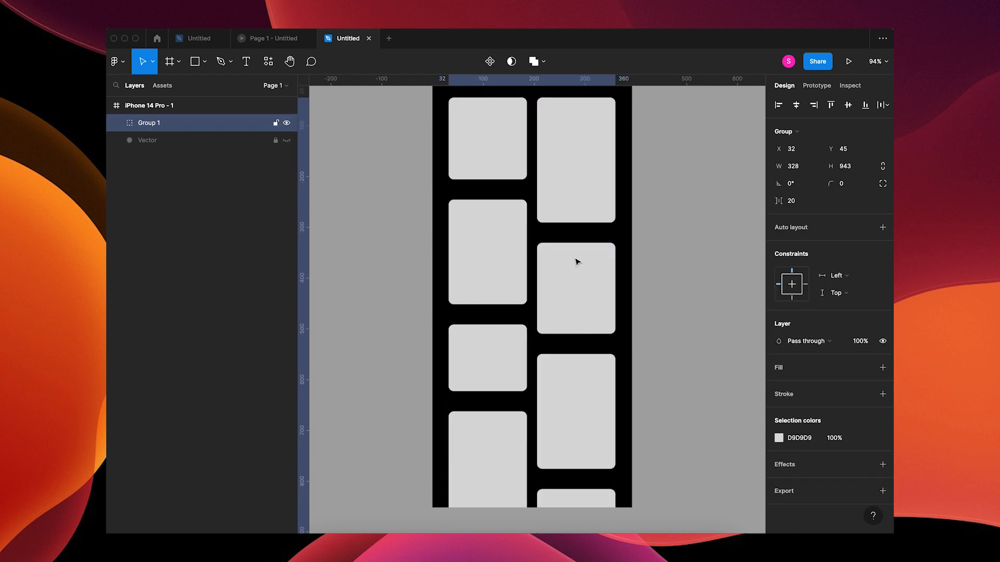
Step: Open the Unsplash plugin, show interior photos and fill the left column's first rectangle with the orange armchair and plants photo
super+click(488, 147)
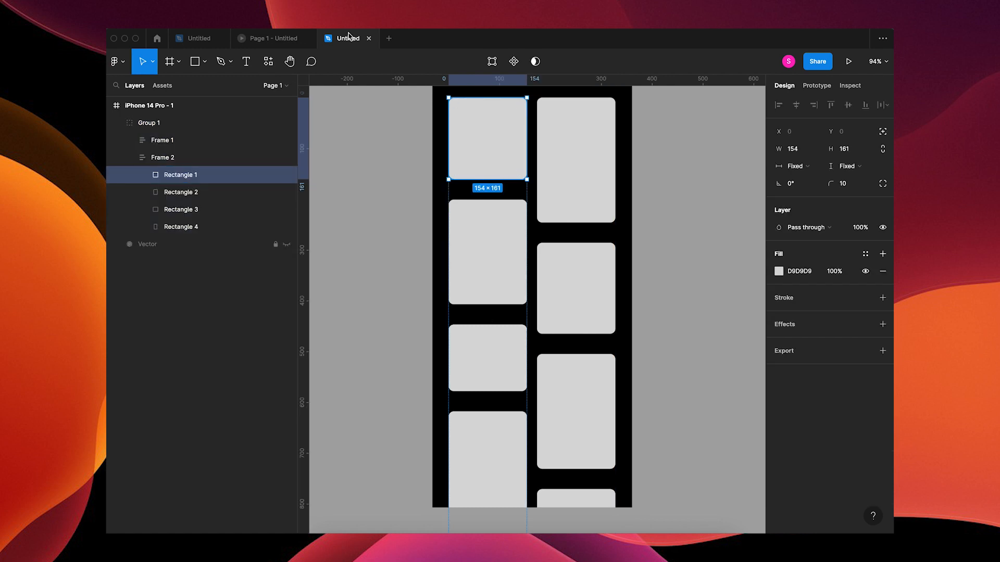
click(335, 22)
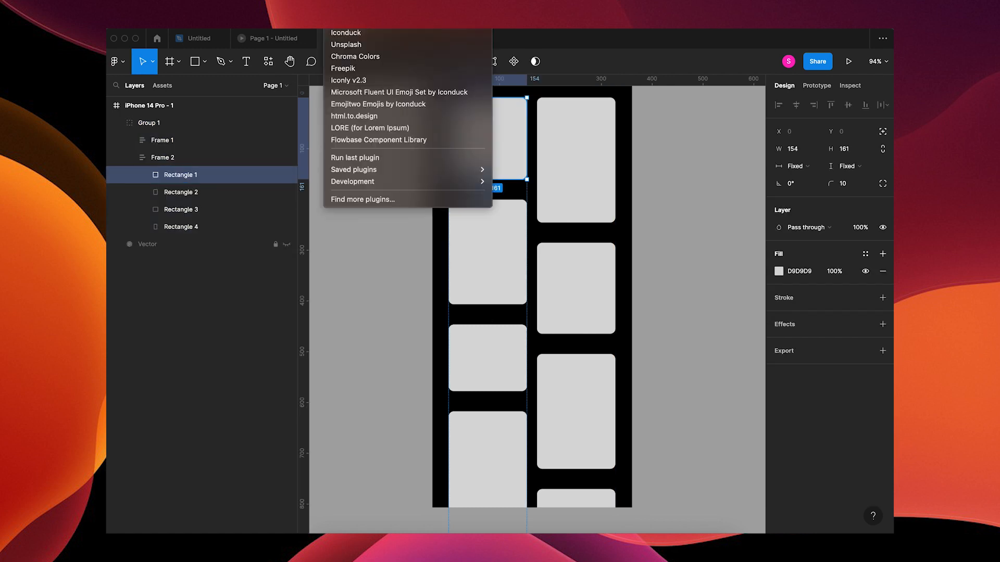
click(353, 44)
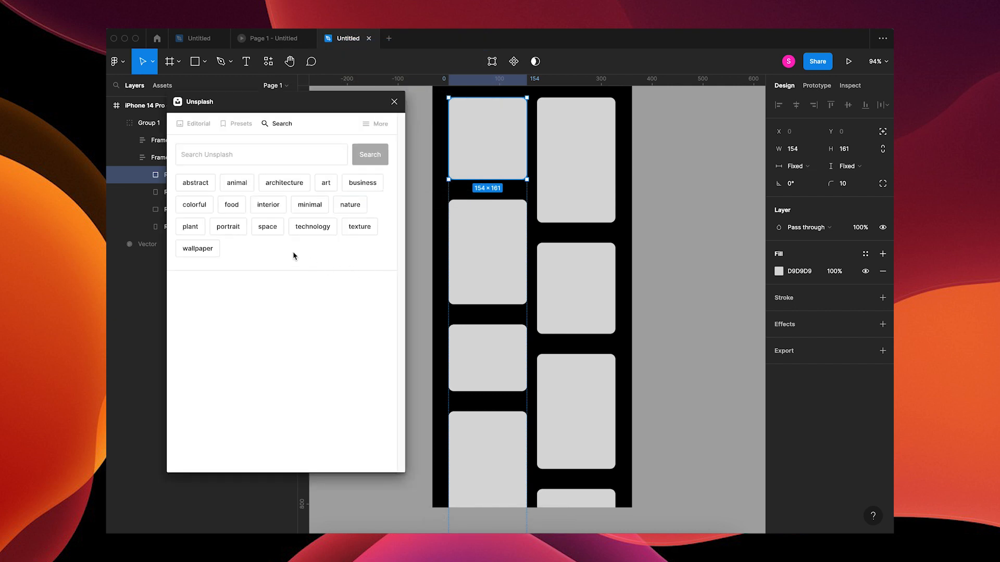
click(269, 206)
click(348, 295)
Step: Fill the right column's first rectangle and the left column's second rectangle with different Unsplash interior photos
click(565, 189)
click(287, 345)
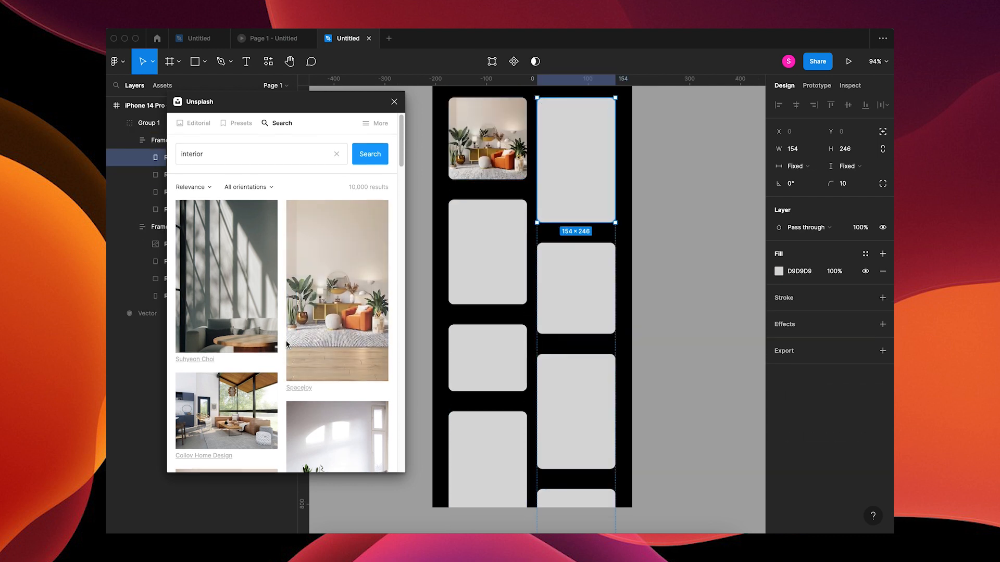
scroll(287, 344, down, 2)
click(227, 364)
click(484, 264)
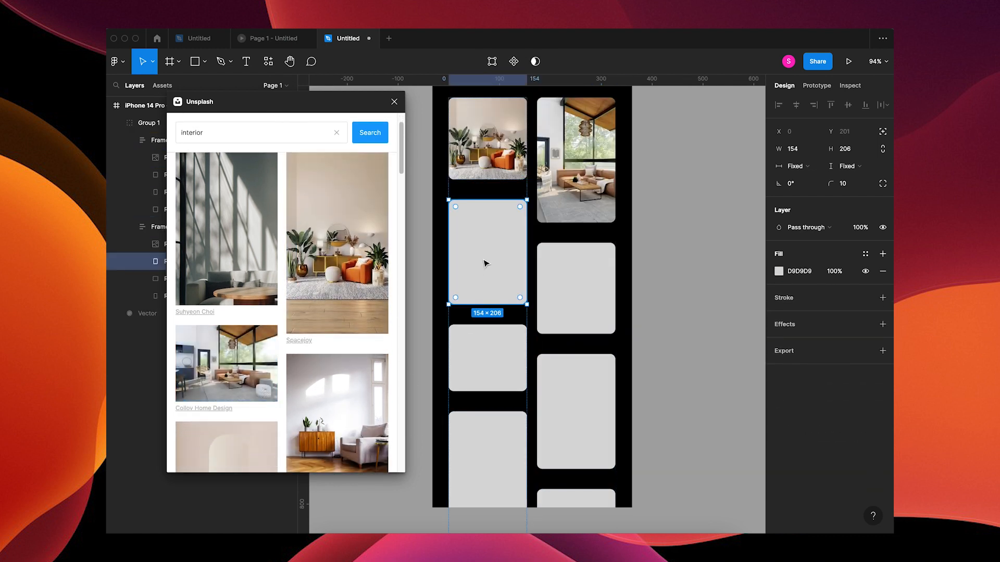
scroll(284, 358, down, 5)
click(337, 333)
Step: Add Unsplash interior photos to the right column's second rectangle and the left column's third rectangle
click(570, 291)
scroll(333, 339, down, 5)
click(229, 224)
click(484, 359)
click(337, 300)
Step: Fill the right column's third rectangle and both columns' fourth rectangles with interior photos, and close the Unsplash plugin
click(568, 408)
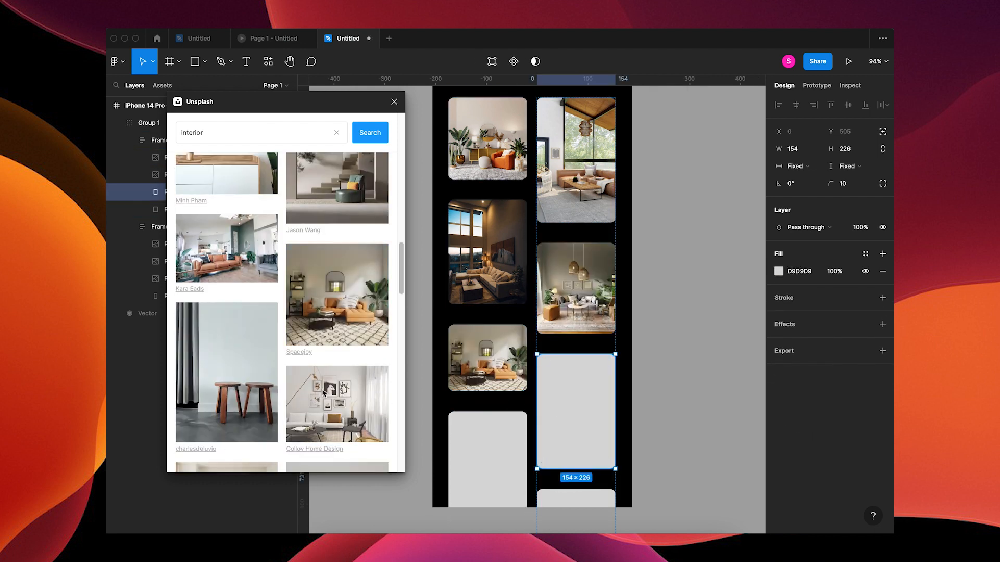
scroll(292, 354, down, 10)
click(226, 359)
scroll(515, 439, down, 3)
click(487, 302)
scroll(260, 339, down, 3)
click(229, 333)
click(567, 336)
click(337, 346)
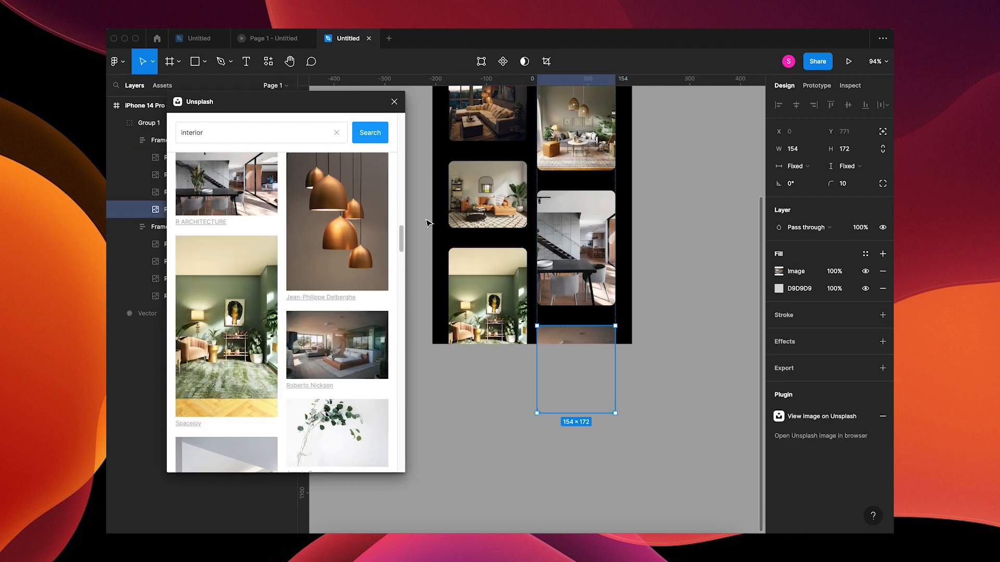
click(394, 102)
click(405, 223)
scroll(405, 222, up, 3)
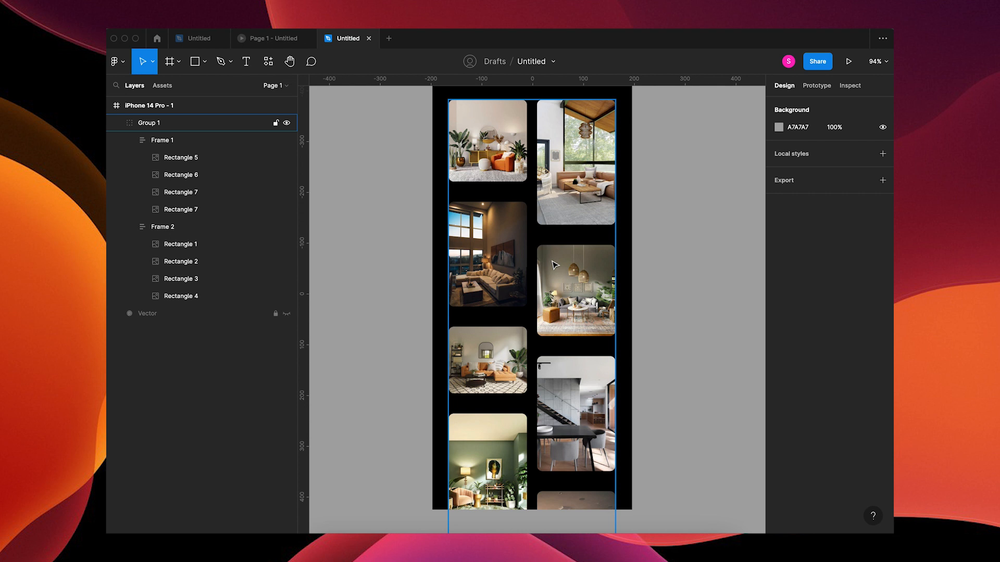
Step: Move the D9D9D9 fill above the image fill on the left column's first card
click(555, 266)
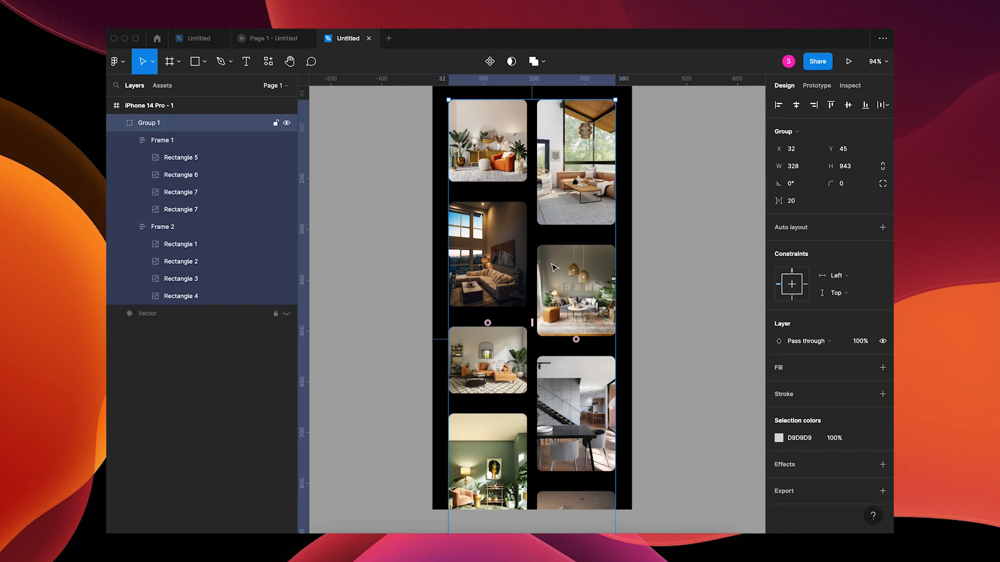
double_click(490, 141)
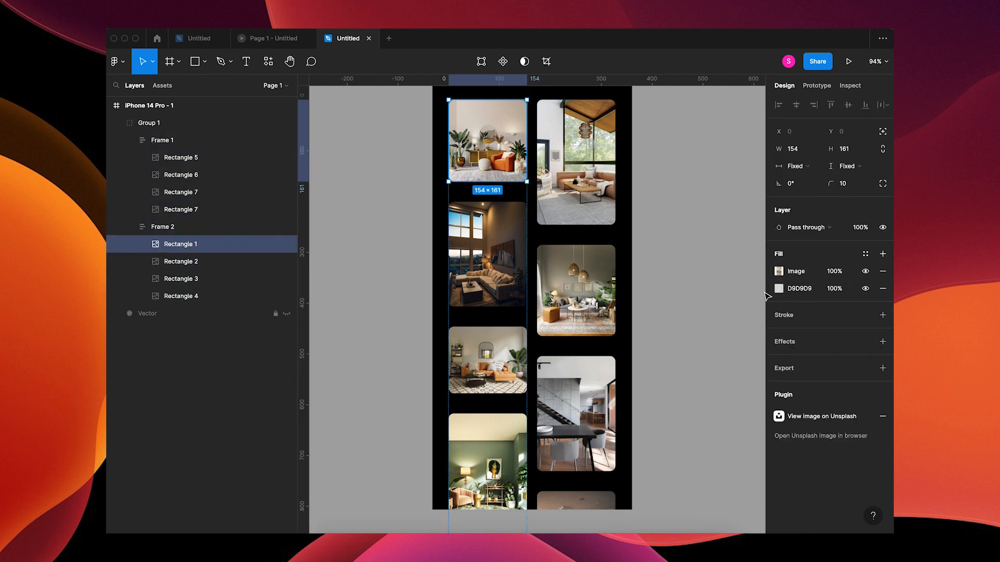
drag(769, 289, 771, 270)
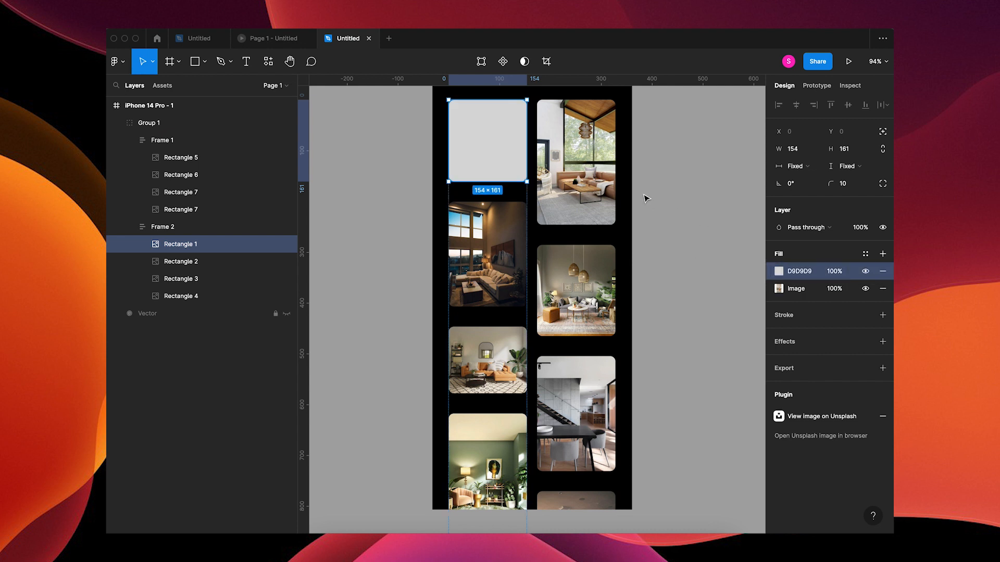
Step: Reorder the fills of the remaining seven cards so that D9D9D9 lies above the image
super+click(589, 178)
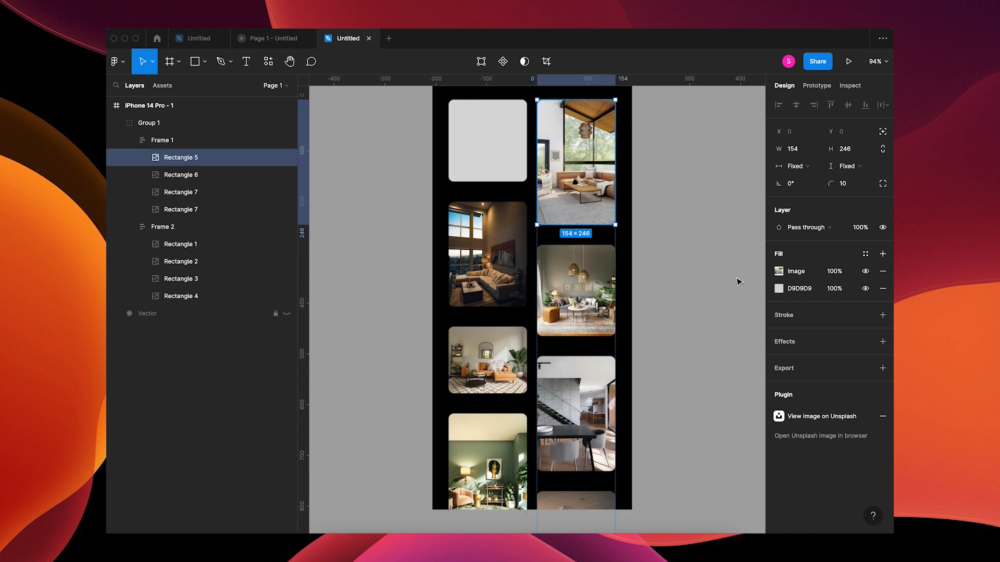
drag(770, 289, 771, 263)
super+click(576, 290)
super+click(487, 254)
drag(770, 289, 771, 263)
super+click(487, 360)
super+click(576, 414)
super+click(576, 501)
drag(770, 289, 771, 263)
super+click(487, 462)
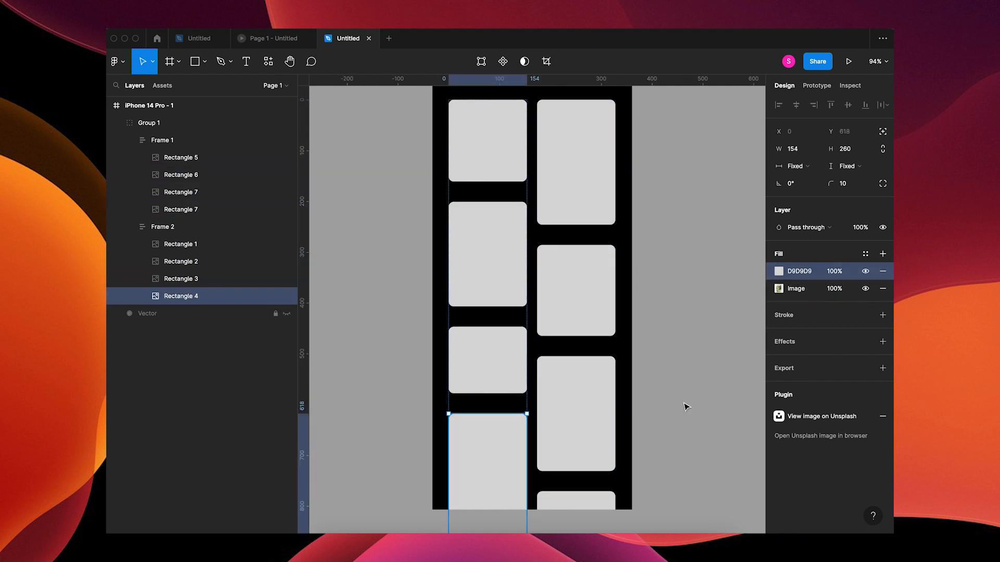
Step: Collapse the card group in the layer list and set its opacity to 50%
click(592, 286)
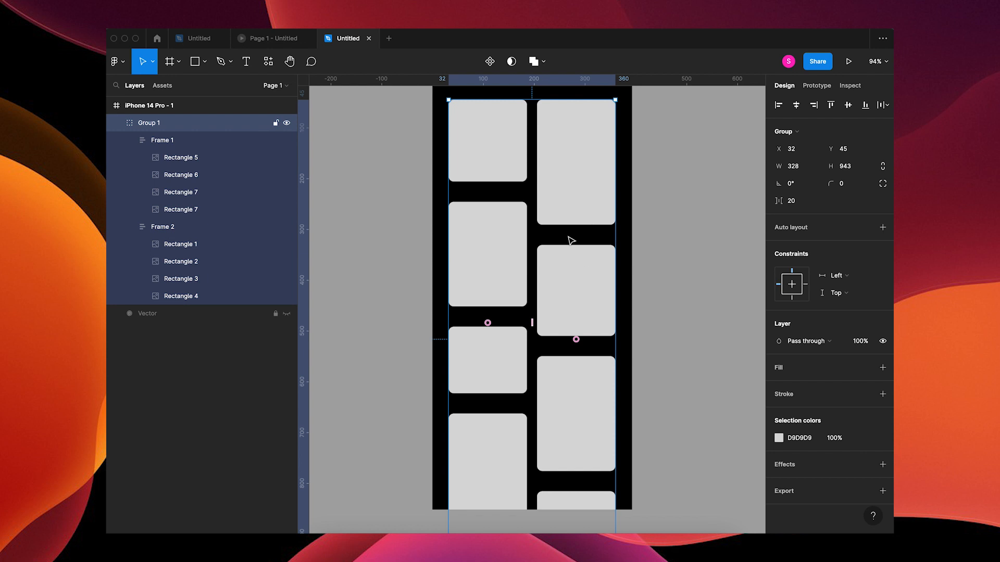
click(116, 123)
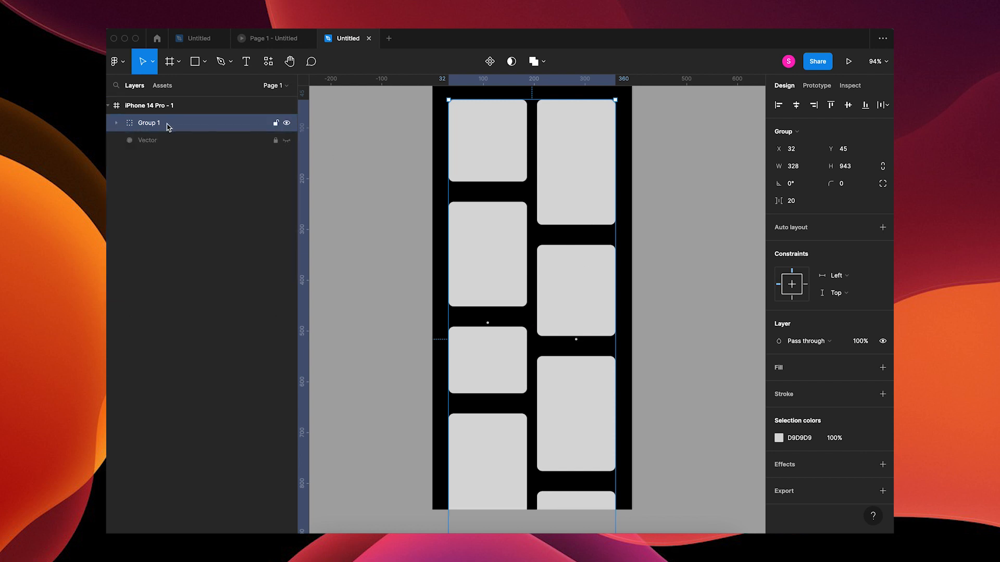
click(865, 342)
text(50)
key(Tab)
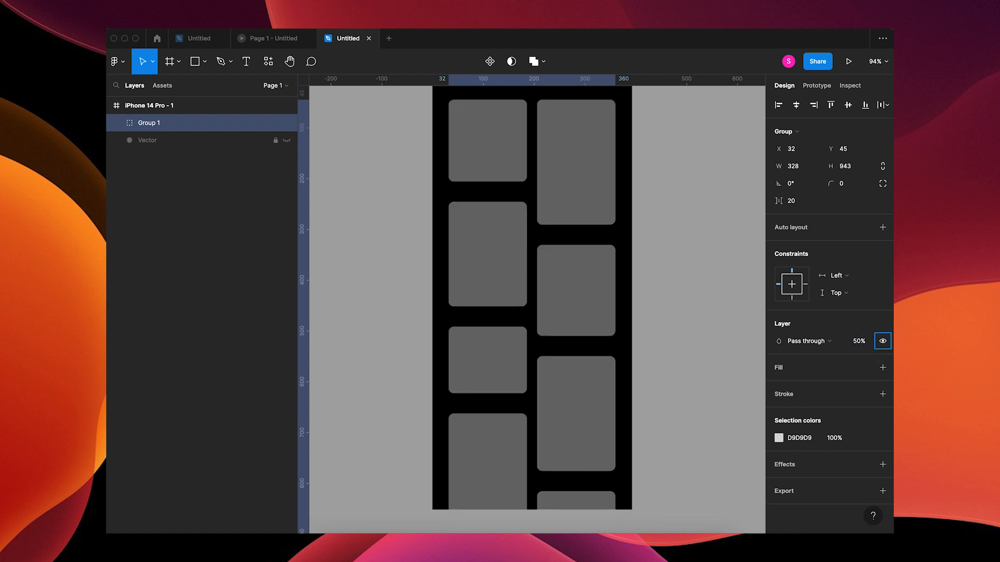
Step: Place the card group beneath the Vector logo layer, then unlock the logo and make it visible
drag(179, 127, 176, 151)
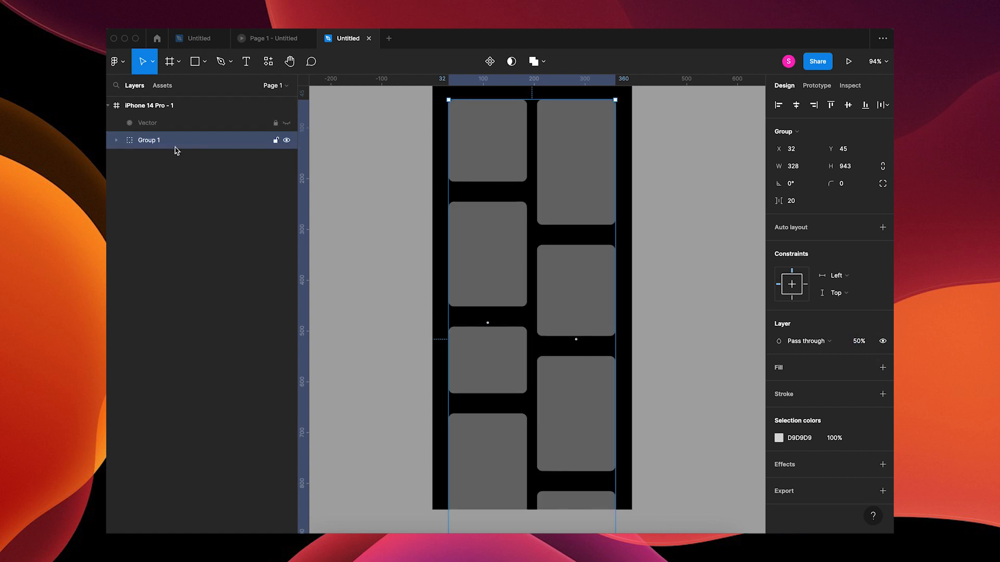
click(286, 123)
click(163, 180)
click(162, 148)
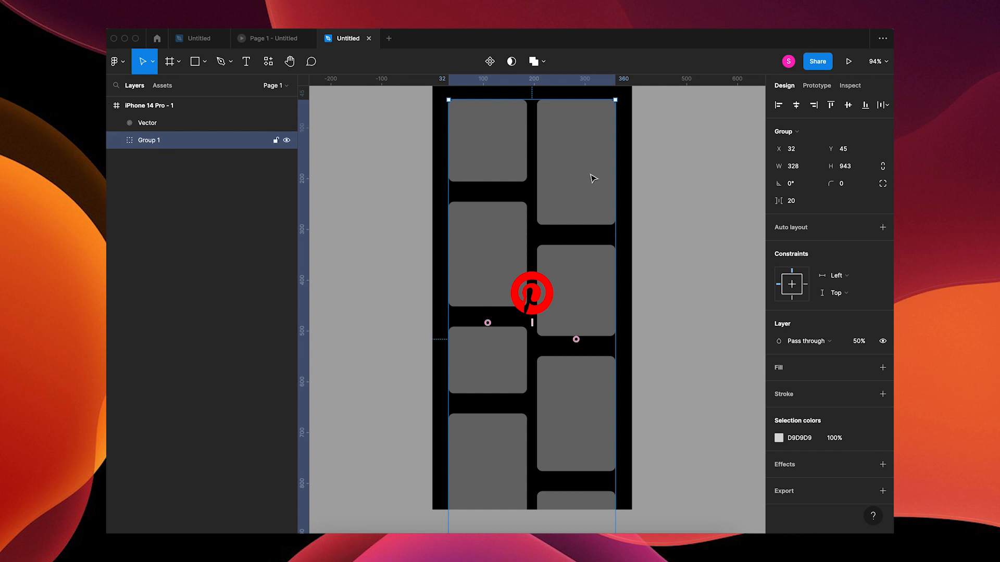
Step: Move the card group down to Y 866, just below the phone frame's bottom edge
drag(827, 148, 127, 201)
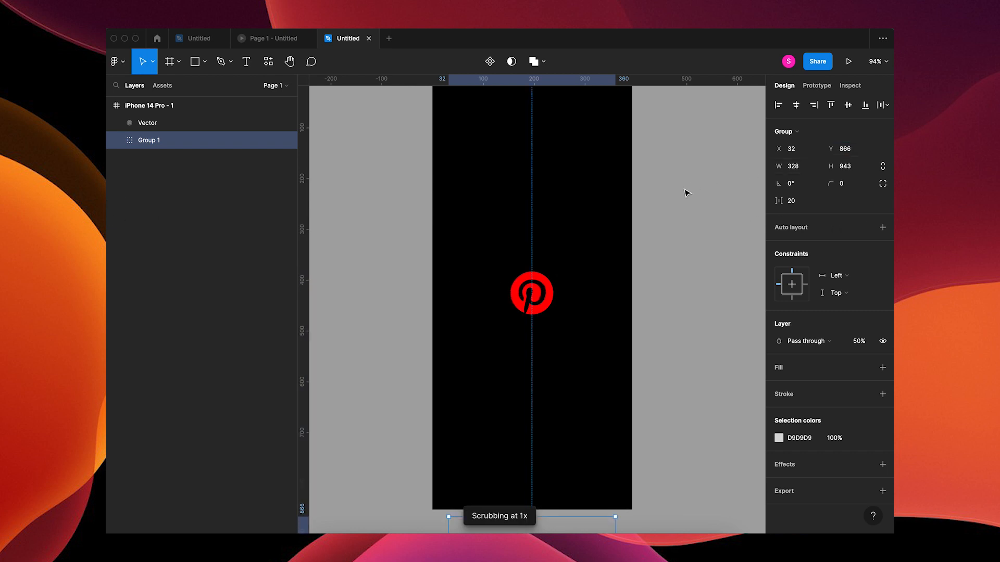
click(700, 225)
scroll(701, 225, up, 1)
scroll(701, 225, up, 2)
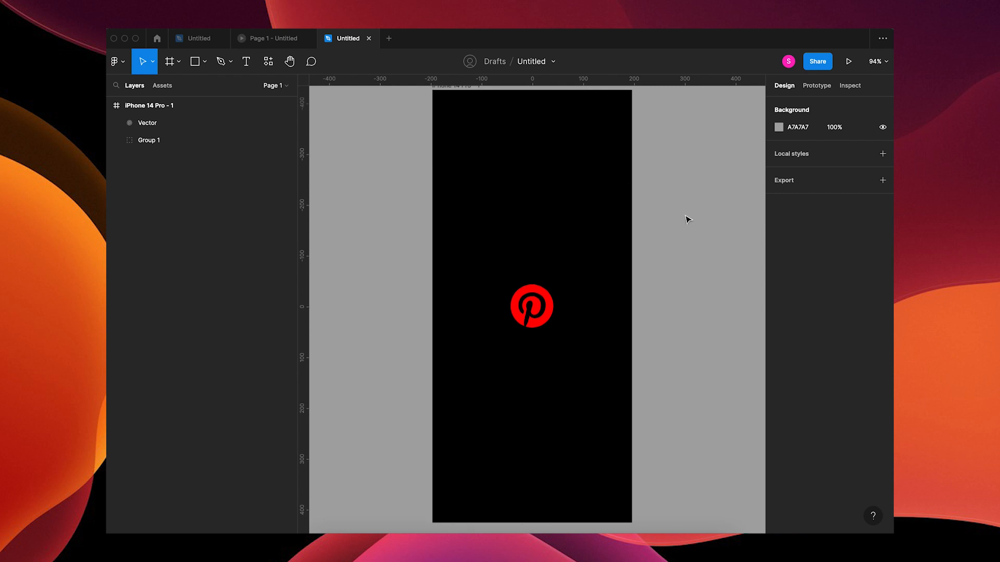
drag(698, 213, 674, 219)
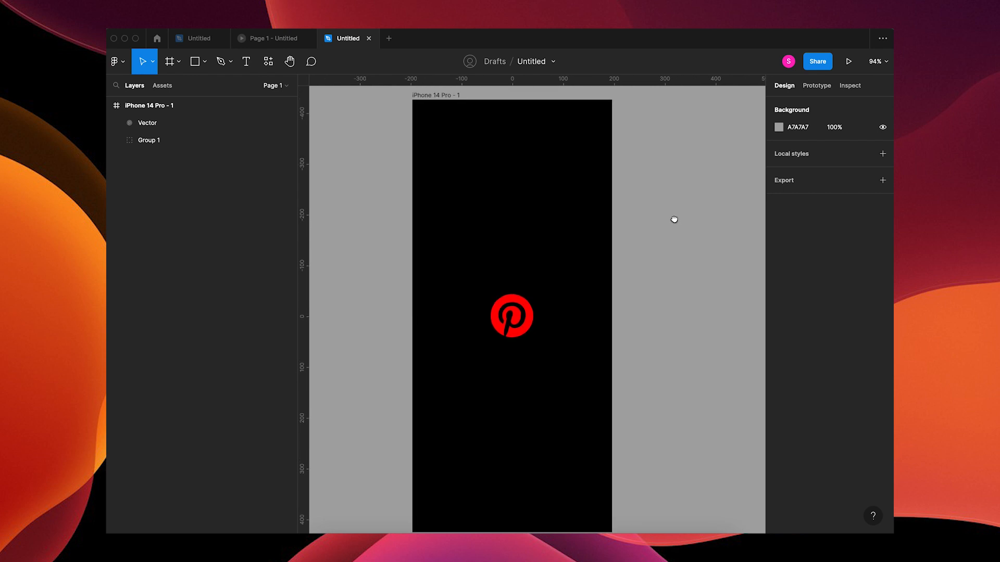
Step: Duplicate the iPhone 14 Pro frame and shrink the Pinterest logo around its centre in the copy
click(437, 96)
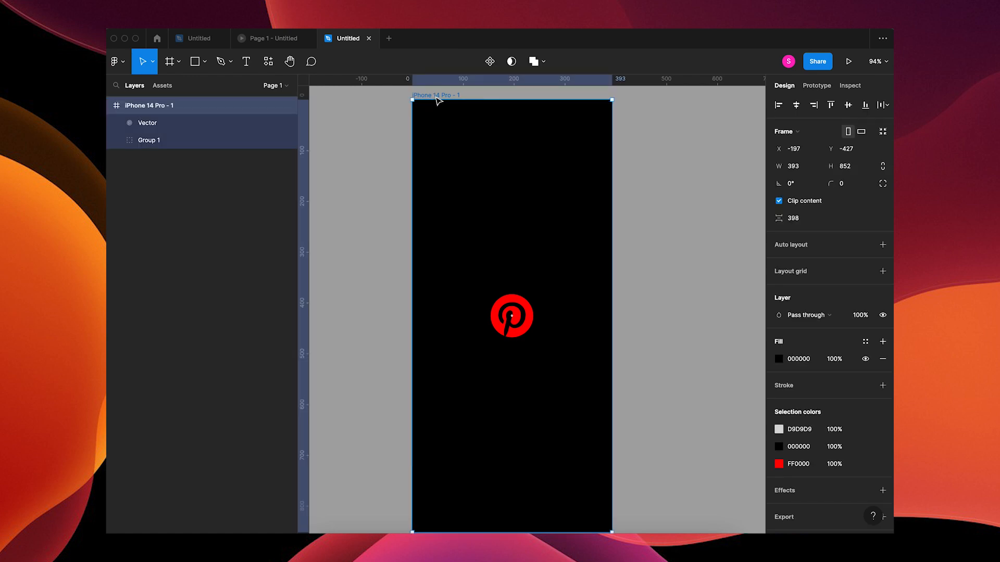
key(ctrl+d)
click(641, 304)
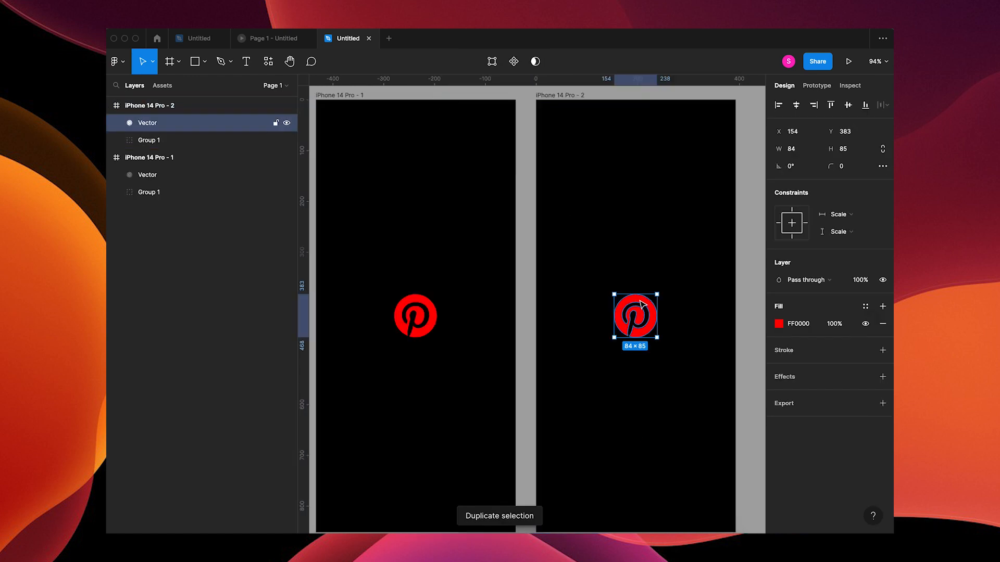
drag(657, 295, 648, 307)
click(745, 262)
Step: Duplicate the second phone frame, the one with the smaller logo, to make a third frame
click(564, 97)
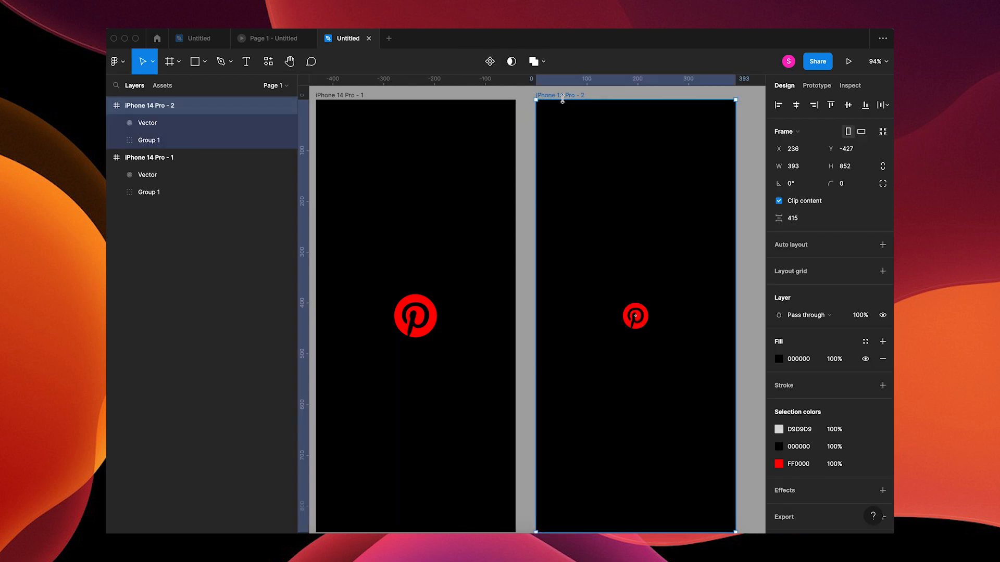
key(super+d)
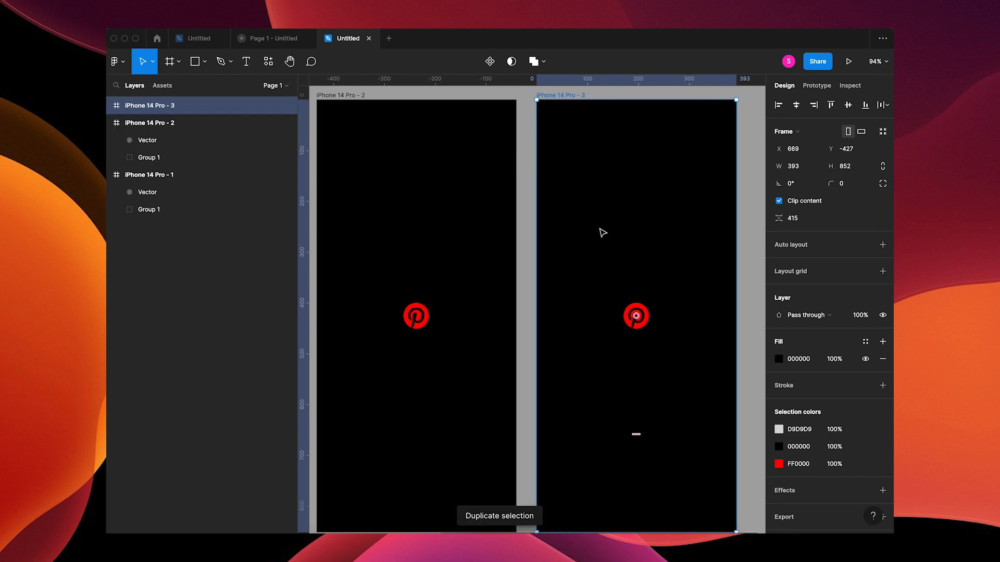
Step: Enlarge the logo in the third frame to about 86 × 87 around its centre and duplicate that frame
click(641, 310)
drag(652, 301, 659, 297)
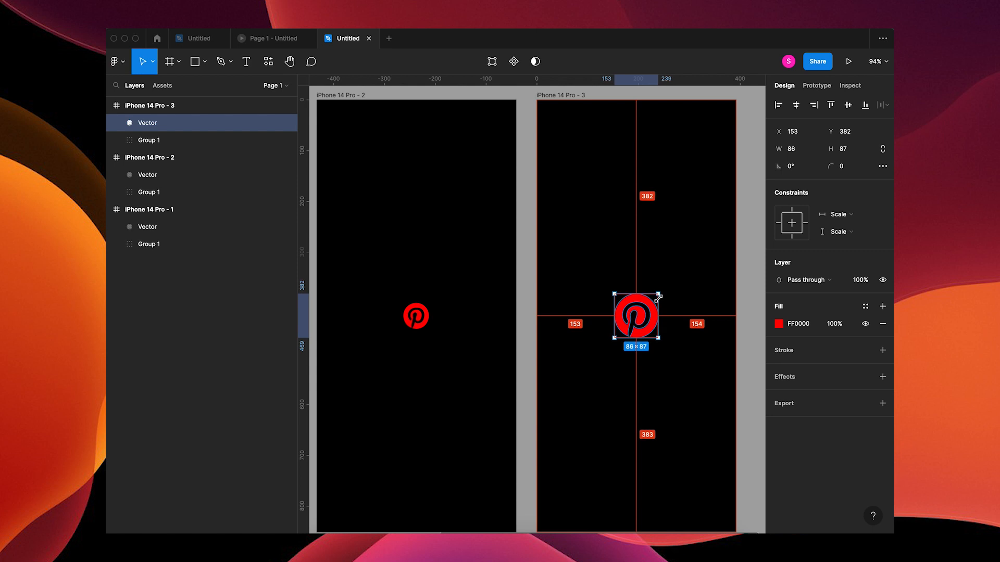
click(562, 97)
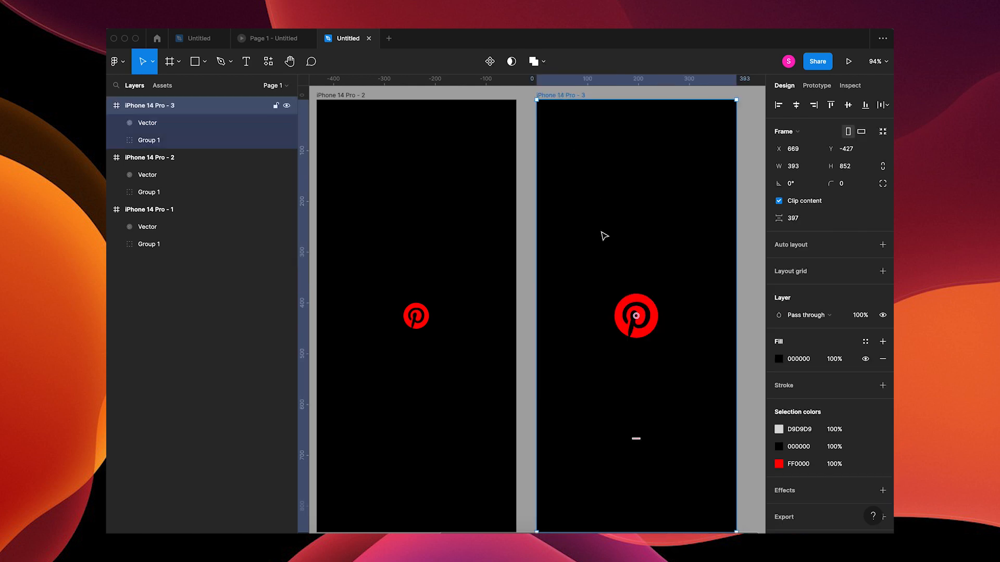
key(super+d)
Step: In the fourth frame, shrink the logo to about 70 × 71 at Y 524 and raise the card group to Y 581
click(637, 313)
drag(657, 294, 648, 379)
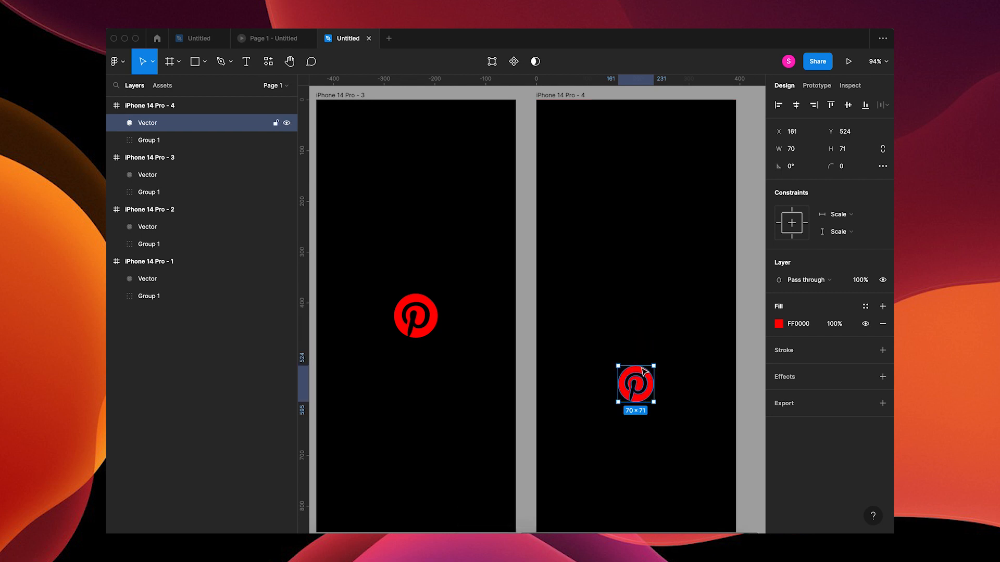
click(170, 142)
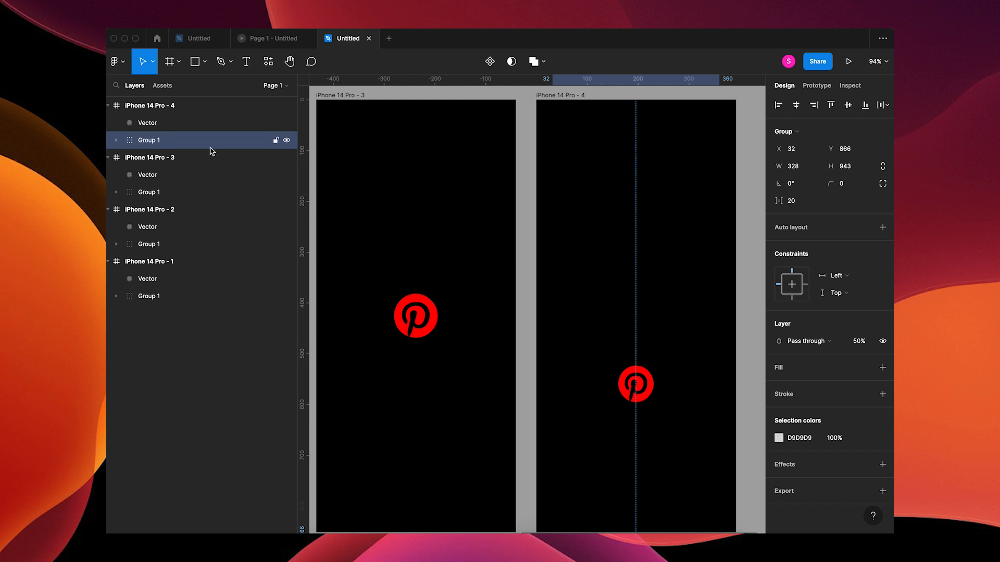
drag(829, 148, 523, 165)
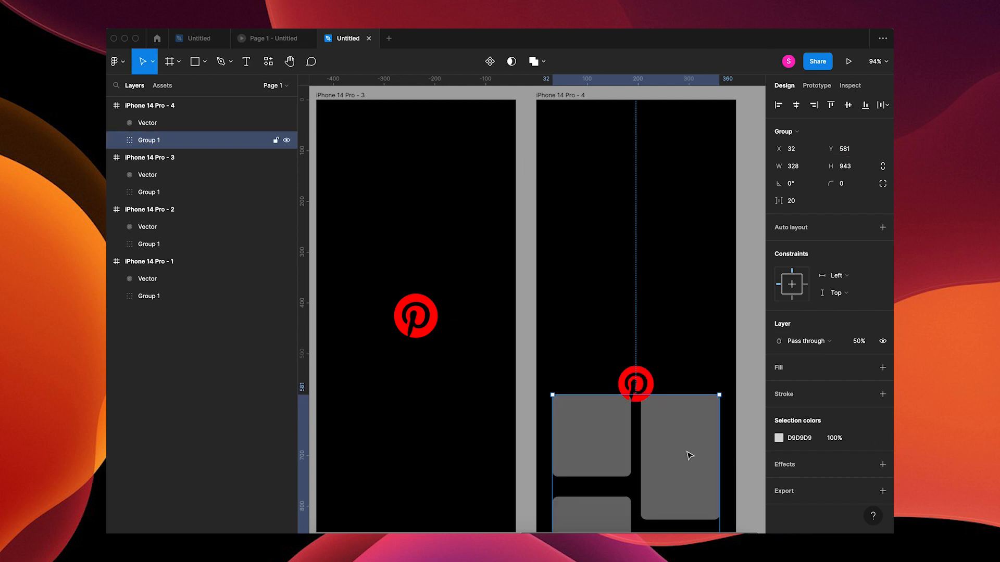
Step: Duplicate the fourth frame and move the logo and card group together up near the copy's upper edge
click(751, 440)
drag(746, 456, 630, 470)
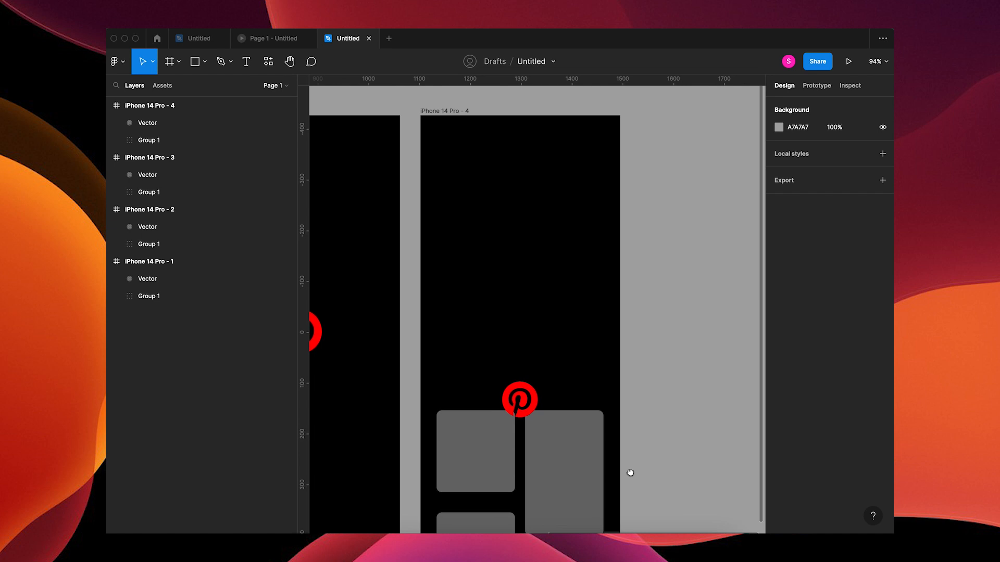
click(452, 112)
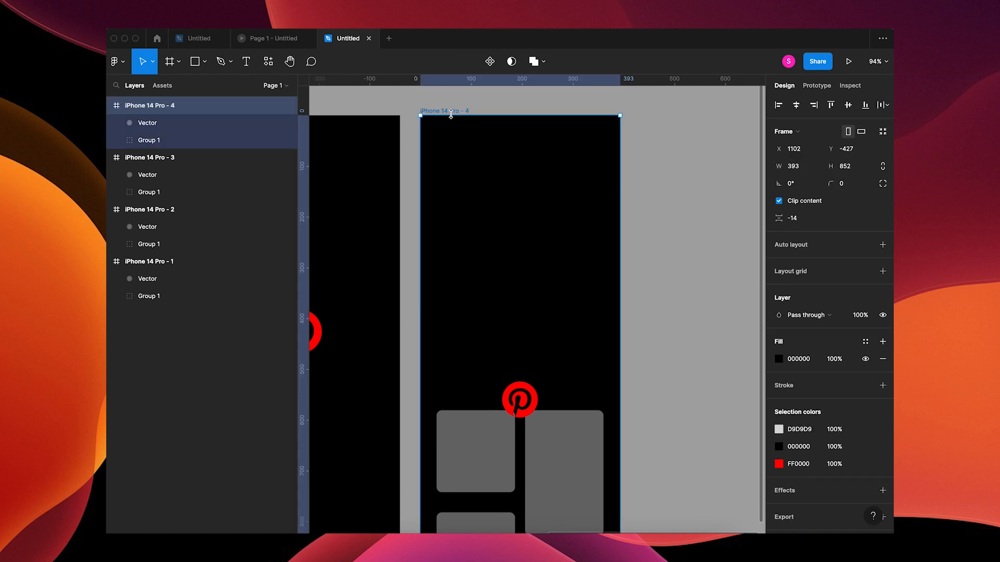
key(super+d)
click(637, 398)
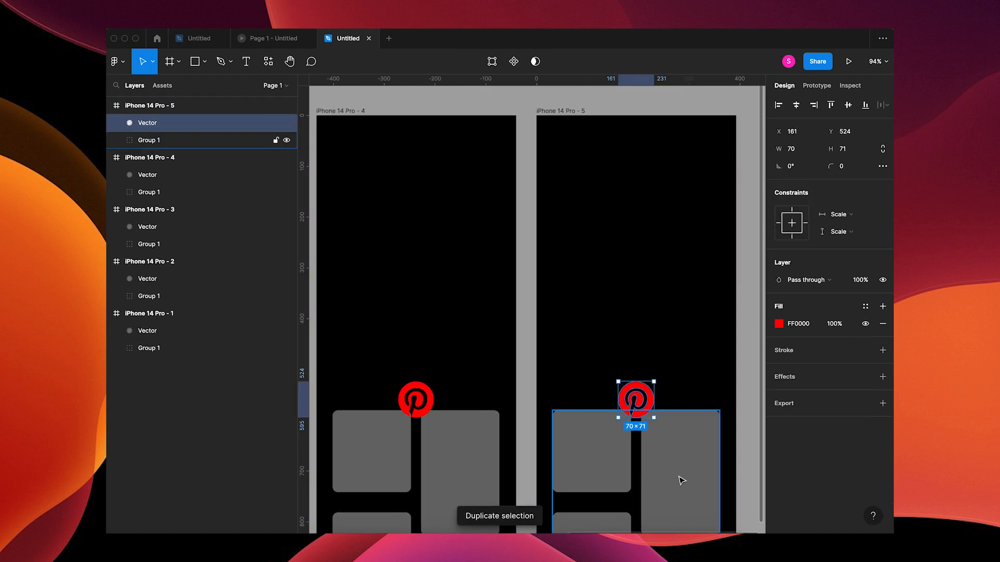
shift+click(679, 487)
drag(680, 490, 665, 242)
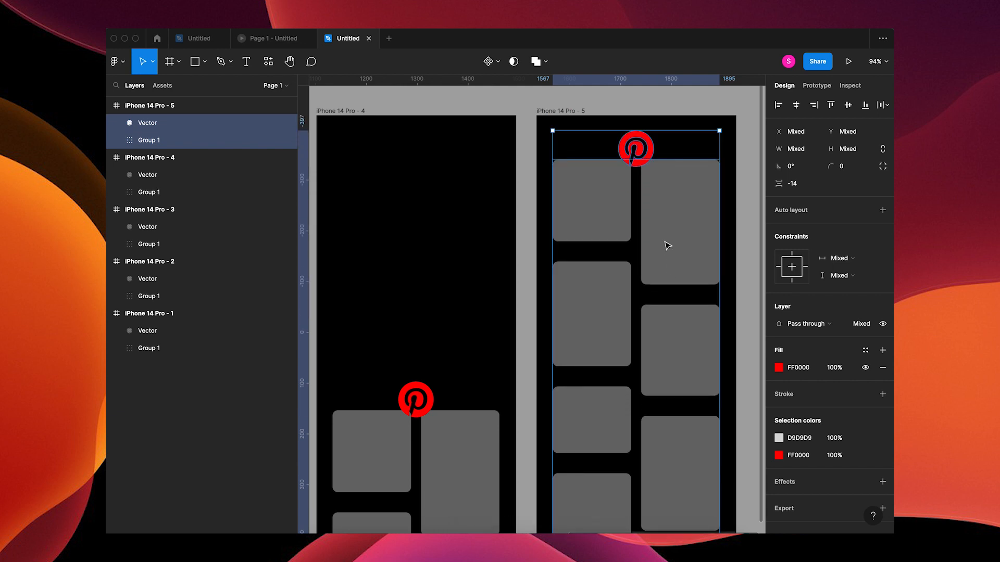
Step: In the fifth frame, move the logo out above the frame to Y -99 and raise the card group to Y 34
click(655, 103)
click(644, 145)
drag(830, 130, 692, 134)
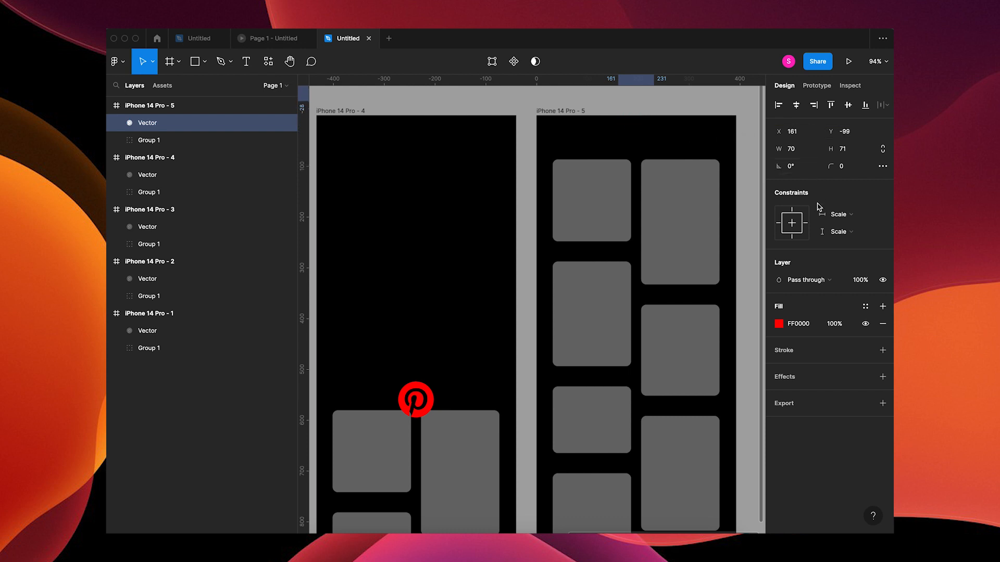
drag(690, 257, 687, 230)
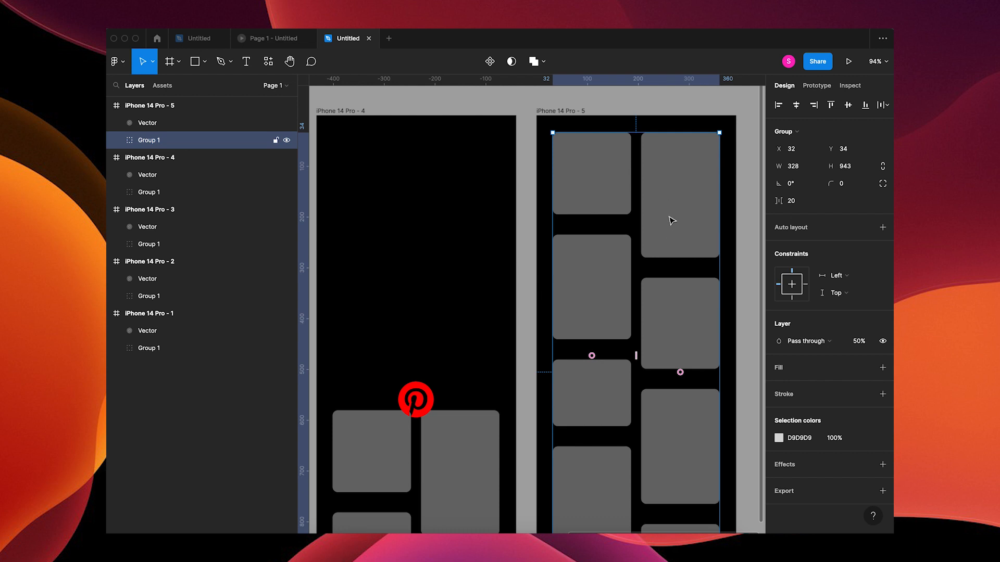
Step: Set the auto-layout spacing between cards to 20 in both columns of the fifth frame
double_click(674, 219)
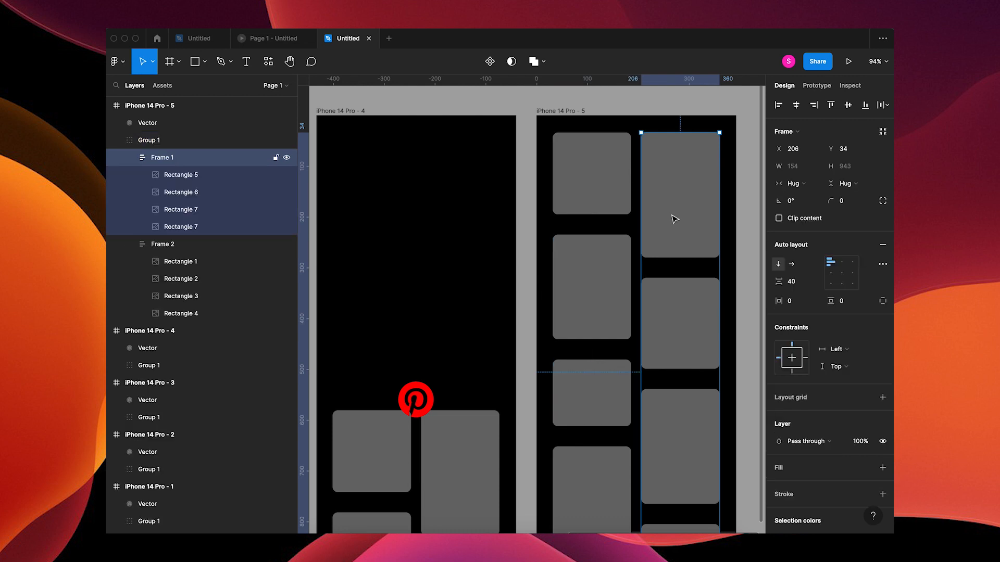
shift+click(609, 264)
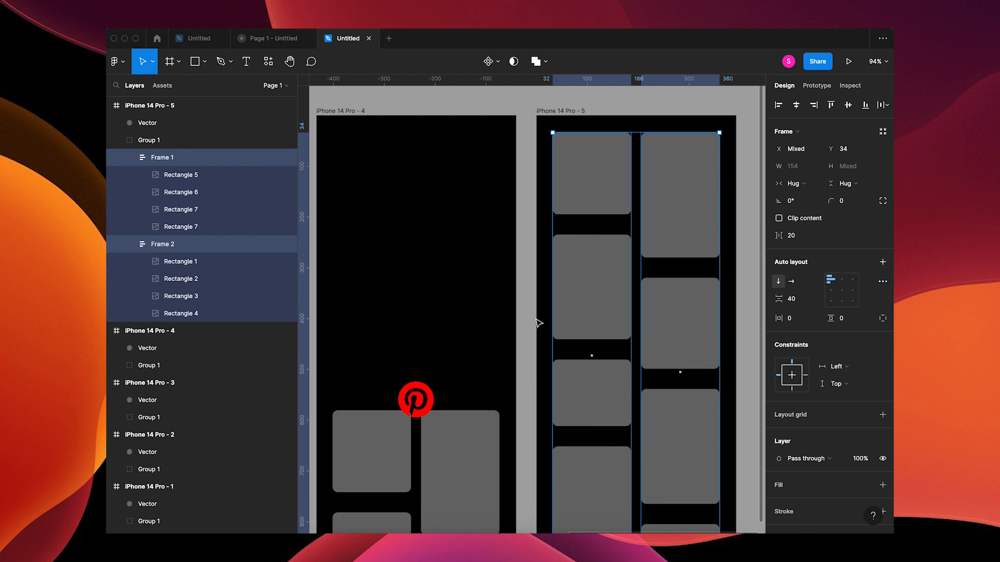
click(797, 300)
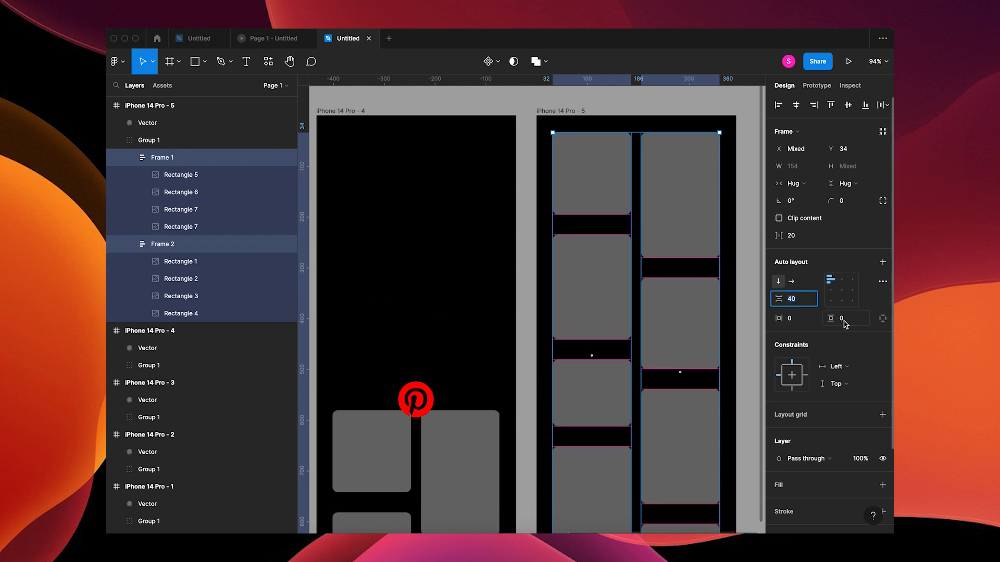
text(12)
key(Tab)
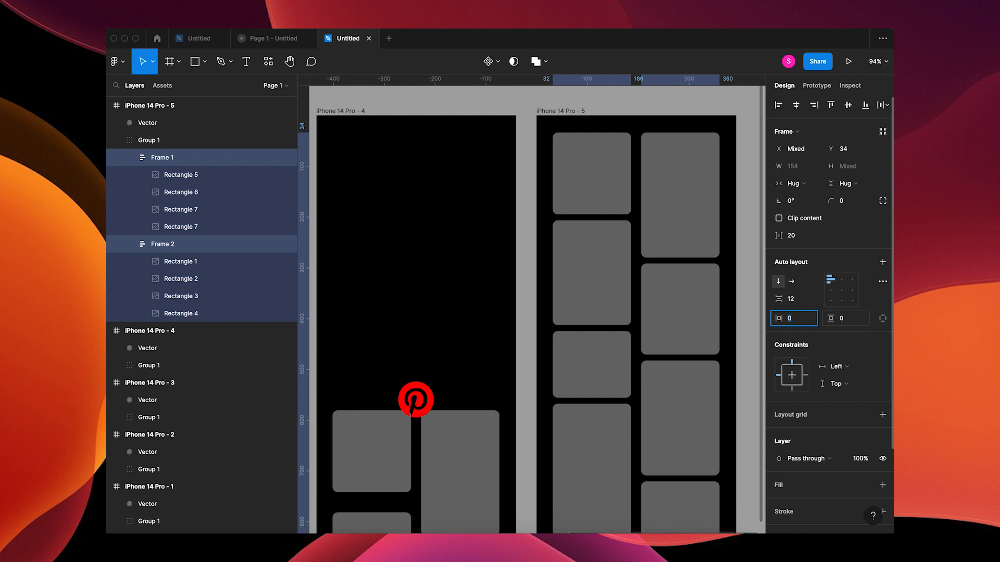
key(shift+Tab)
text(20)
key(Return)
Step: Set the fifth frame's card group opacity to 100%
click(667, 290)
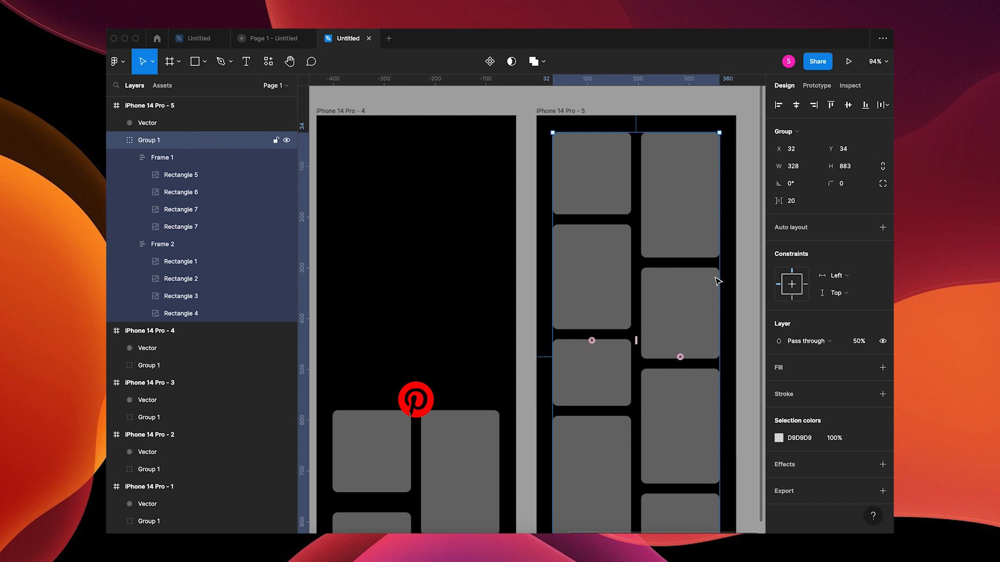
click(861, 345)
text(100)
key(Tab)
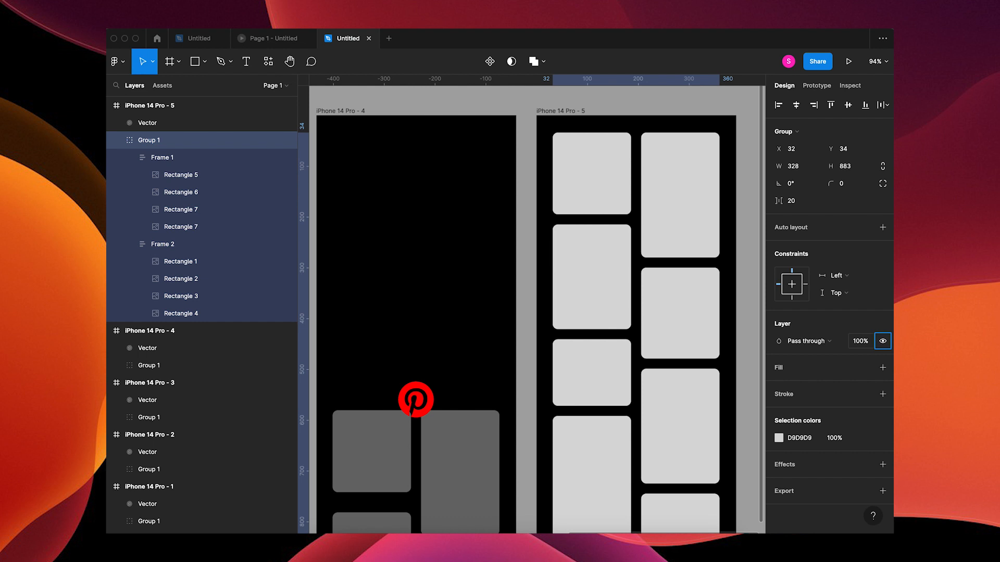
Step: Reveal the photos on the upper two right-column cards by setting their D9D9D9 fill opacity to 0%
click(698, 317)
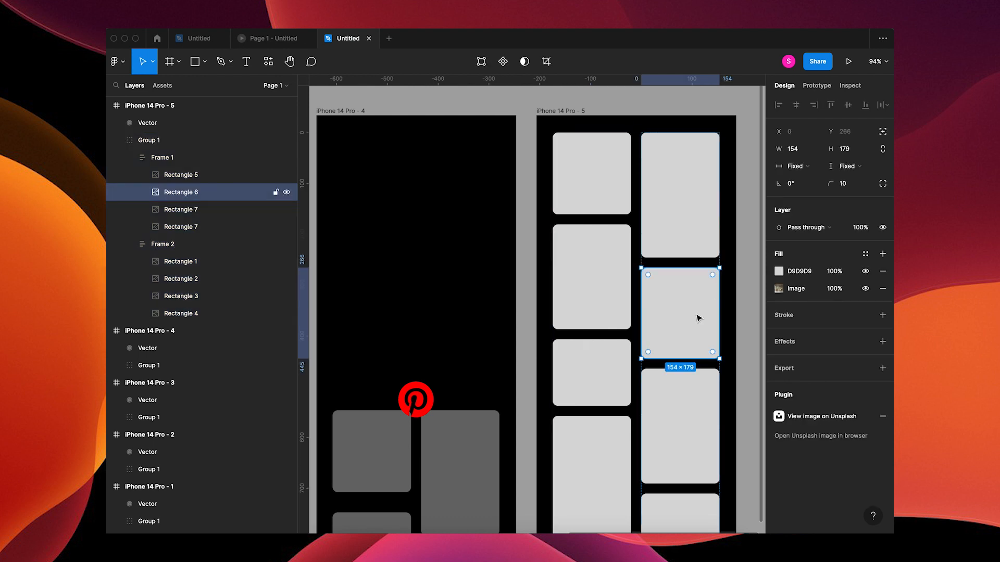
click(835, 272)
text(0)
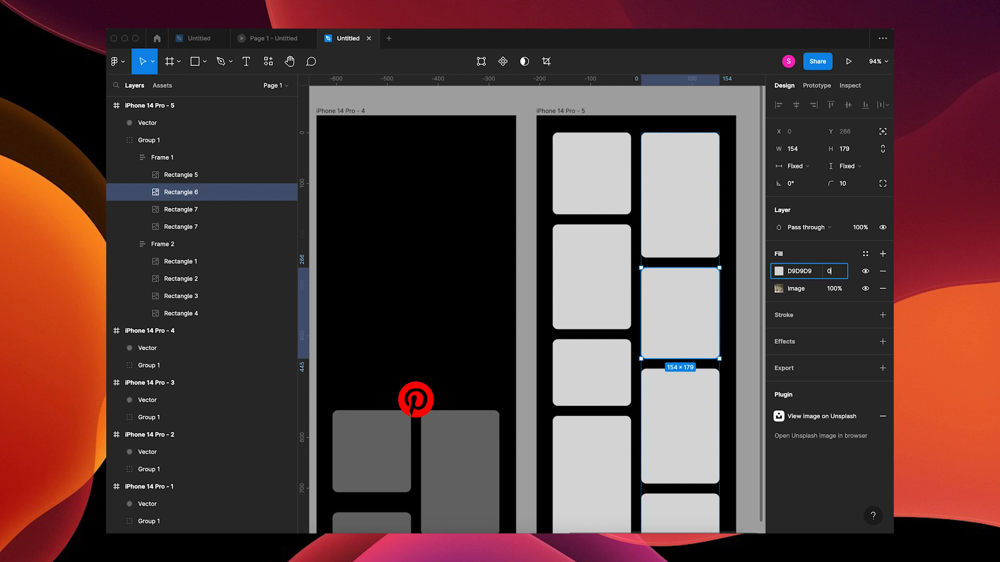
key(Return)
click(683, 189)
click(840, 272)
text(0)
key(Tab)
Step: Set the D9D9D9 fill opacity to 0% on the first three left-column cards in the fifth frame
click(616, 182)
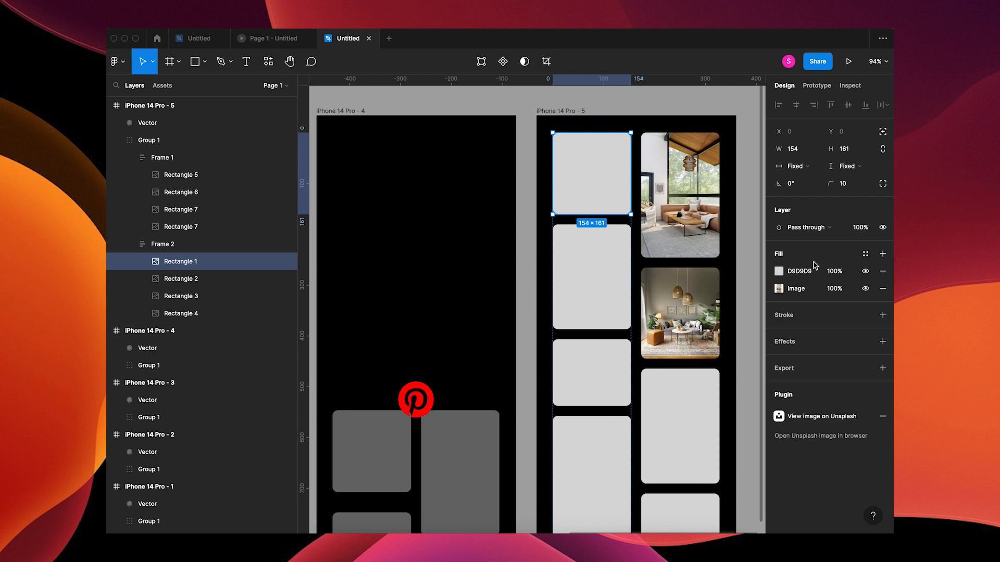
click(835, 271)
text(0)
key(Tab)
click(621, 287)
click(835, 271)
text(0)
key(Tab)
click(609, 370)
click(834, 272)
text(0)
key(Tab)
Step: Set the D9D9D9 fill opacity to 0% on the remaining grey cards in the lower part of the fifth frame
click(686, 417)
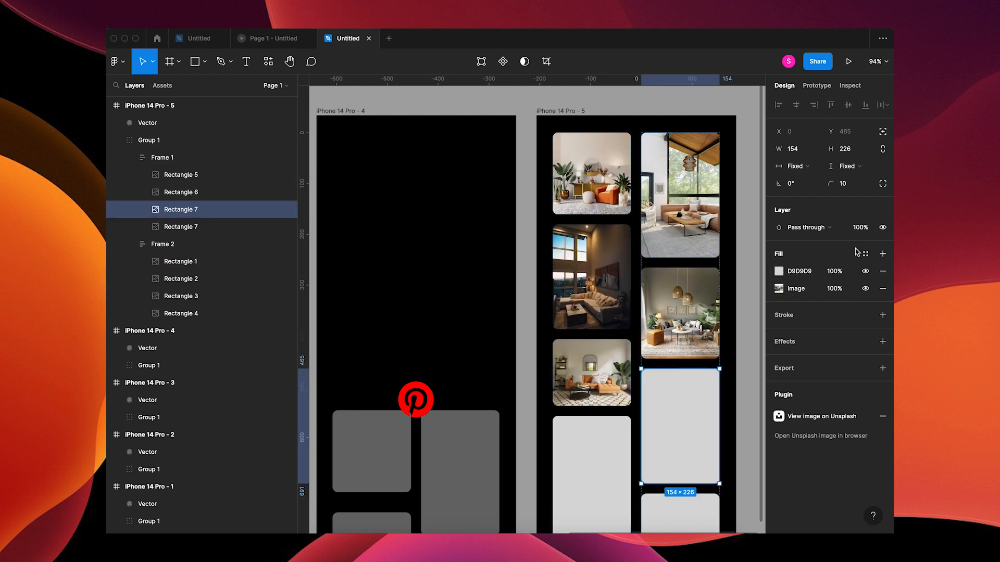
click(838, 272)
text(0)
key(Tab)
click(681, 487)
click(837, 273)
text(0)
key(Tab)
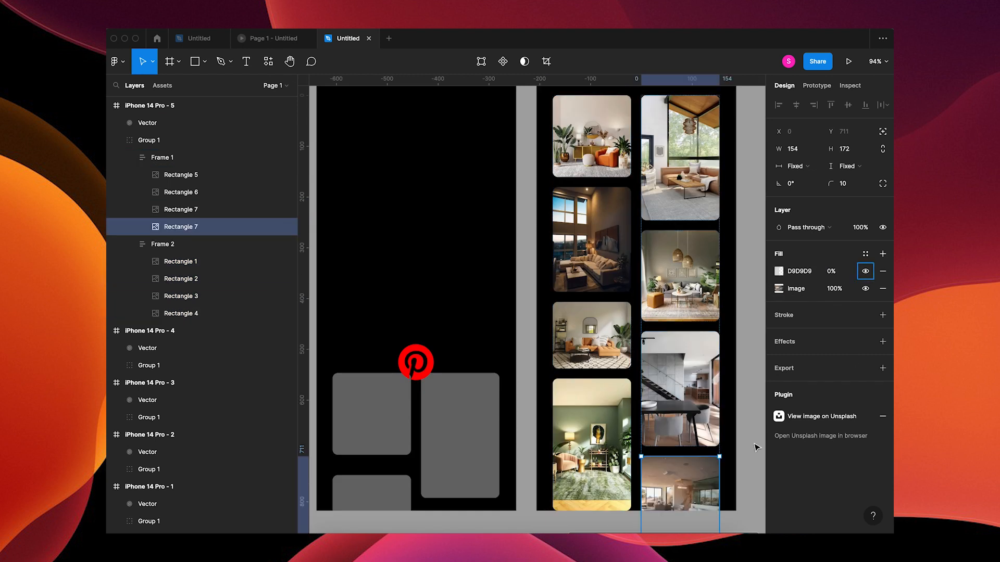
Step: Create a prototype connection from the iPhone 14 Pro - 1 frame to the iPhone 14 Pro - 2 frame
click(751, 445)
key(minus)
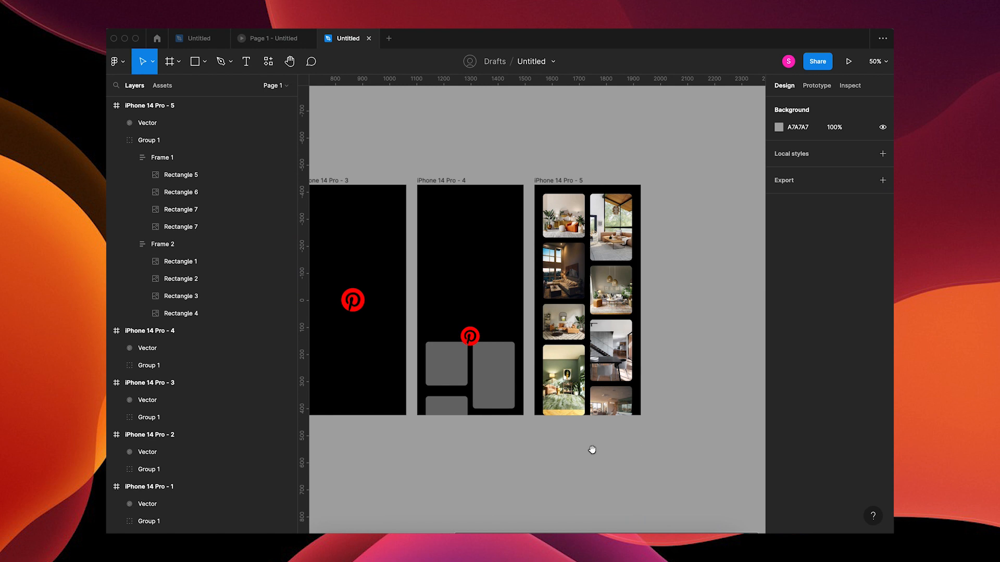
scroll(592, 450, left, 10)
drag(654, 459, 587, 457)
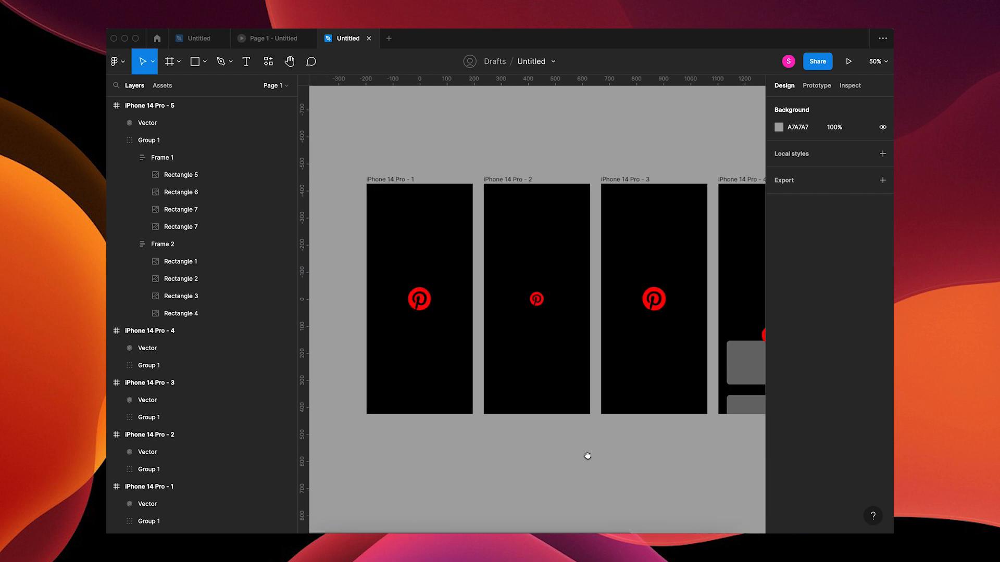
click(824, 87)
click(388, 180)
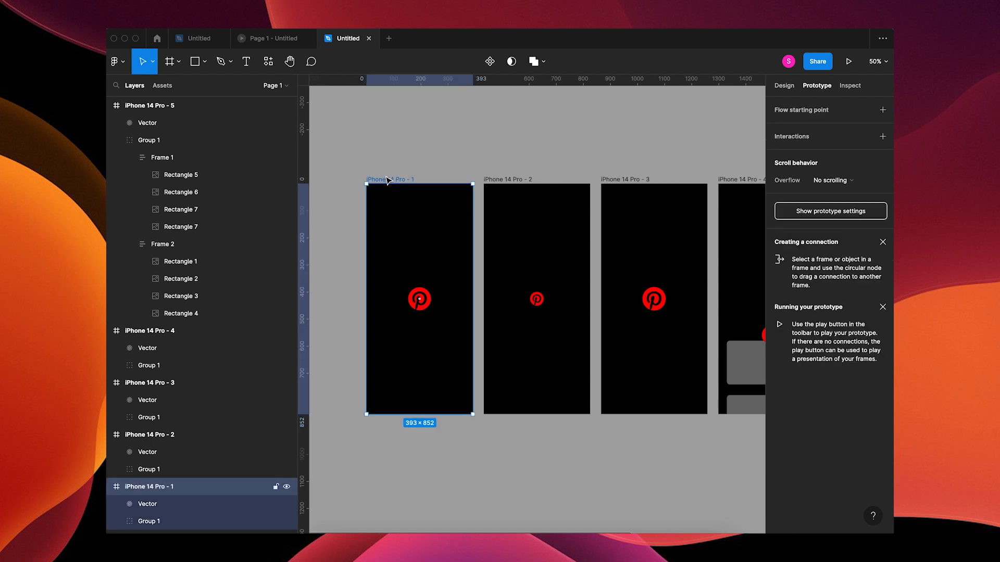
drag(472, 299, 489, 305)
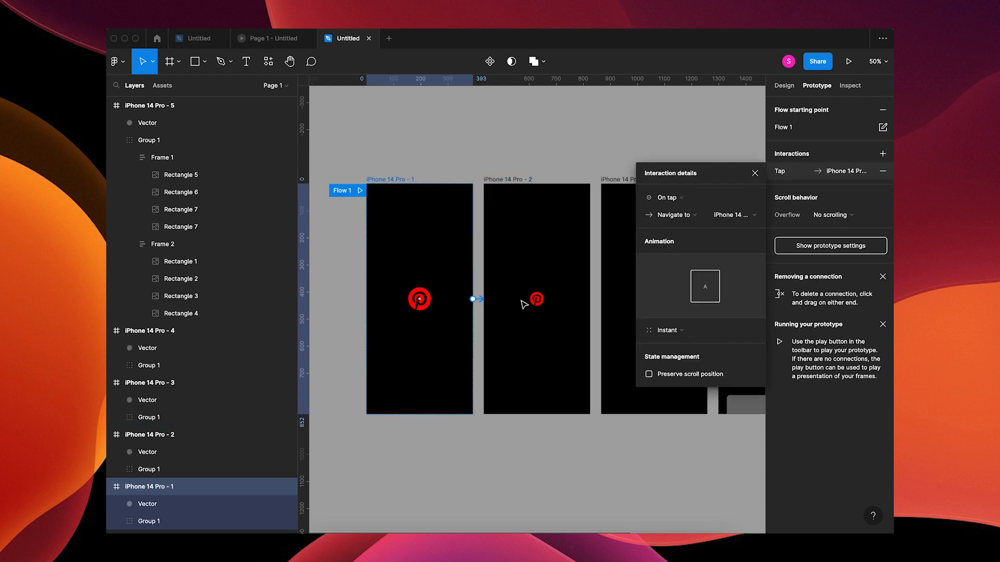
Step: Set the first connection's trigger to After delay with a 50 ms delay
click(692, 201)
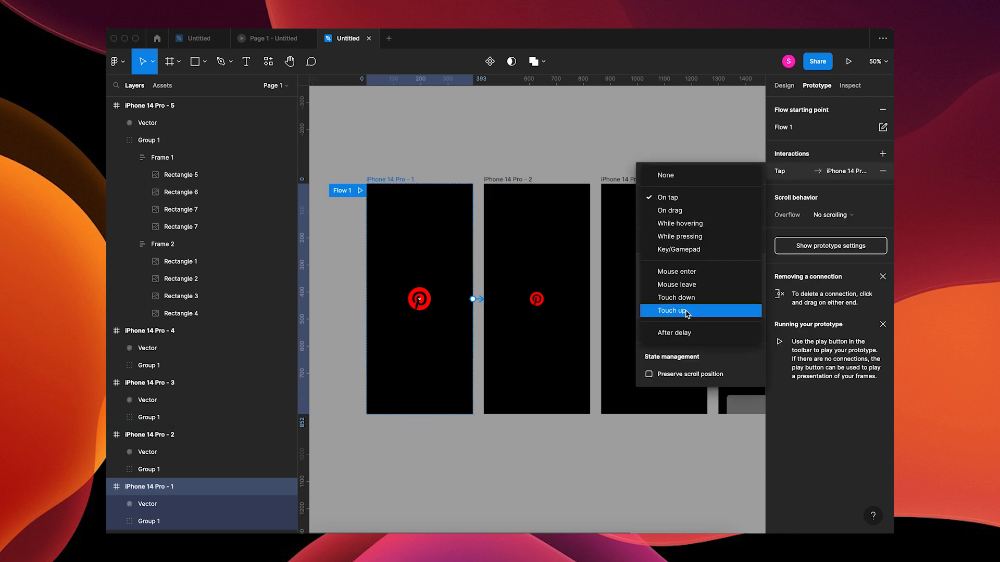
click(683, 329)
click(740, 198)
text(50)
key(Tab)
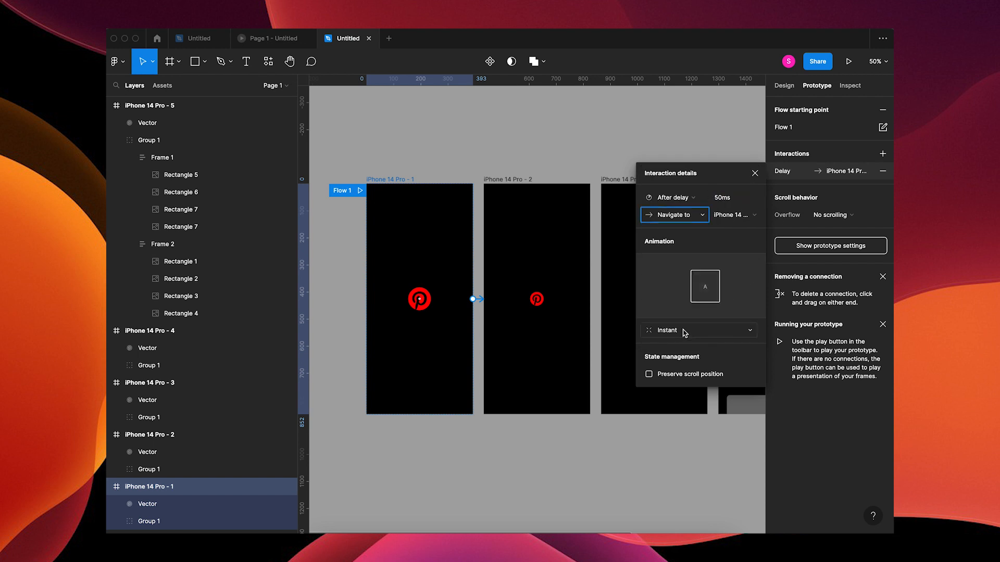
Step: Set the first connection's animation to Smart animate with Ease out and a 200 ms duration
click(707, 328)
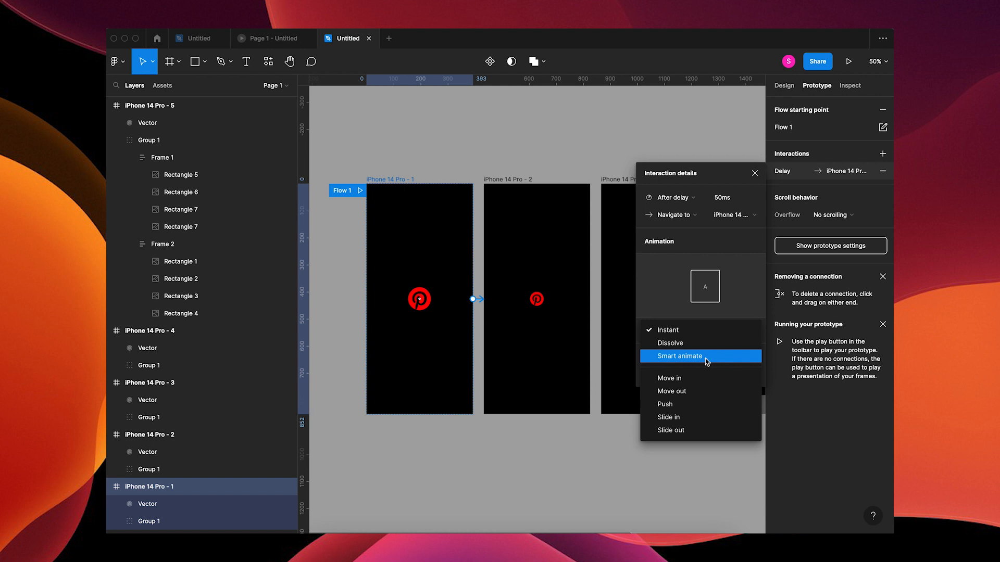
click(706, 357)
click(677, 348)
click(733, 346)
click(732, 346)
text(200)
key(Tab)
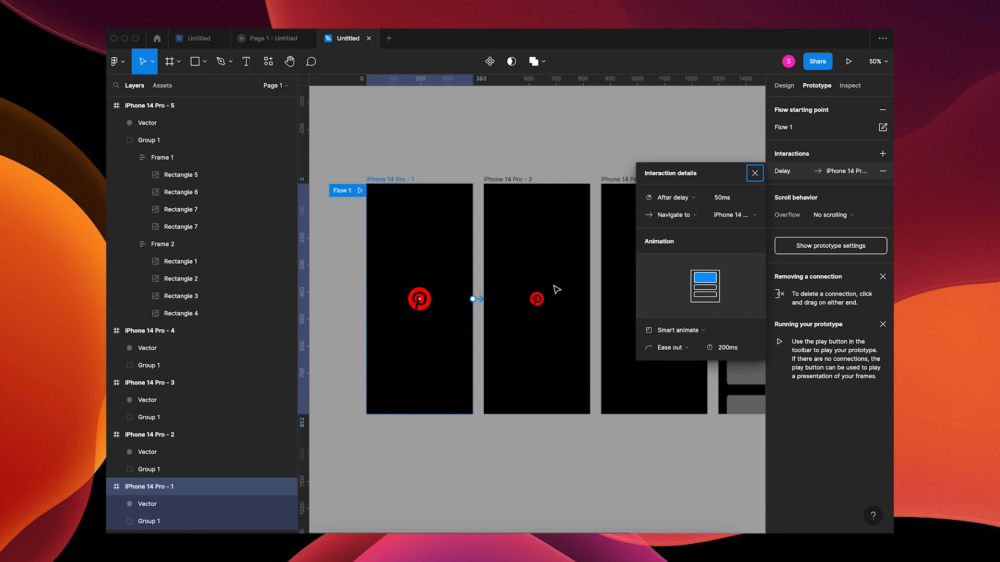
Step: Connect the second frame to the third with an After delay trigger of 1 ms and Bouncy easing
click(520, 192)
click(609, 305)
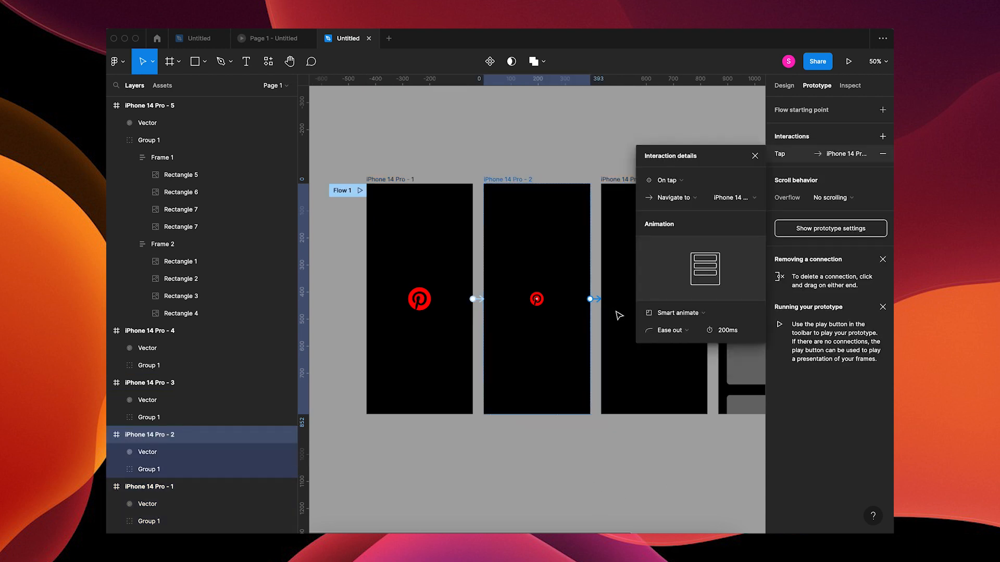
click(692, 181)
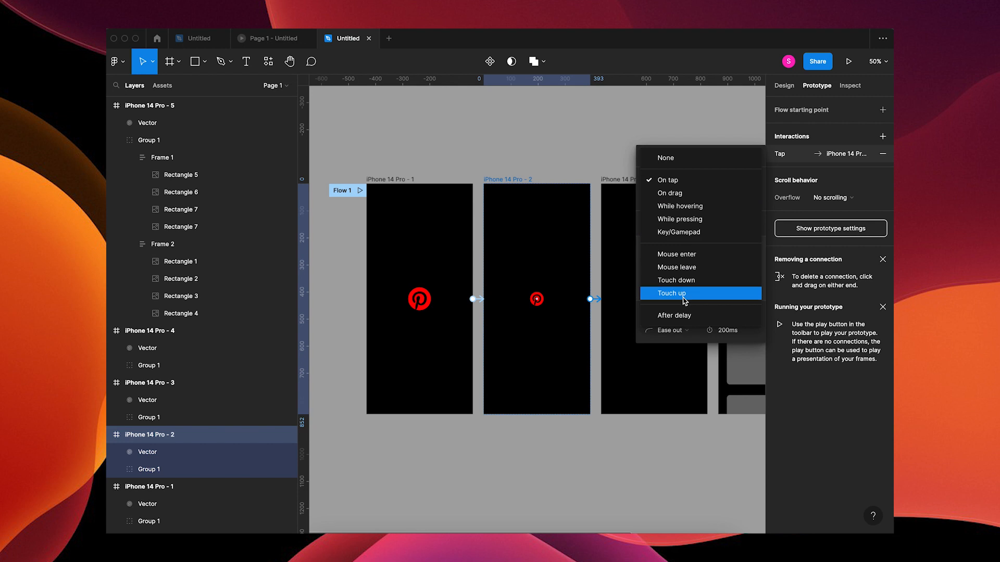
click(689, 315)
click(733, 181)
text(1)
key(Tab)
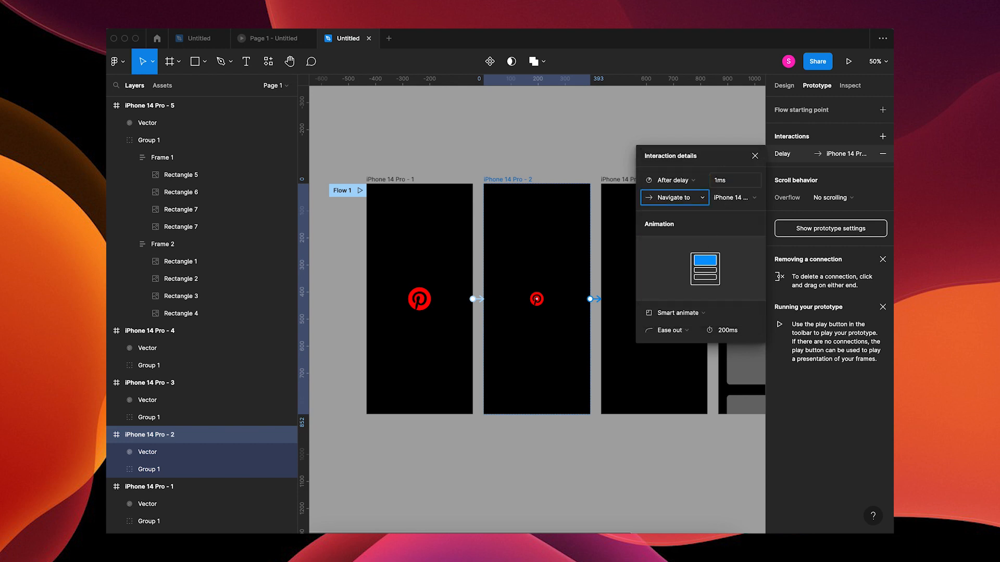
click(679, 329)
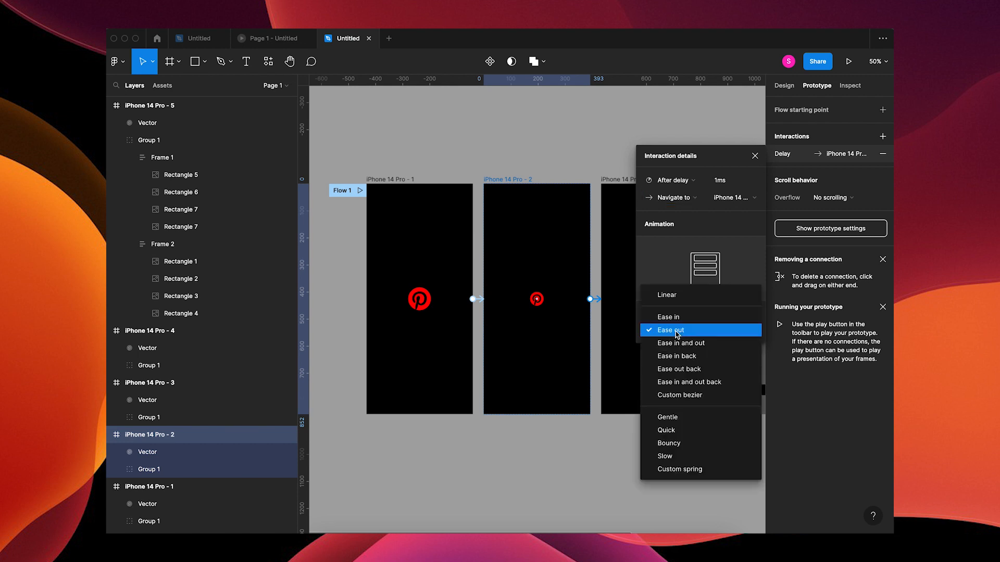
click(689, 443)
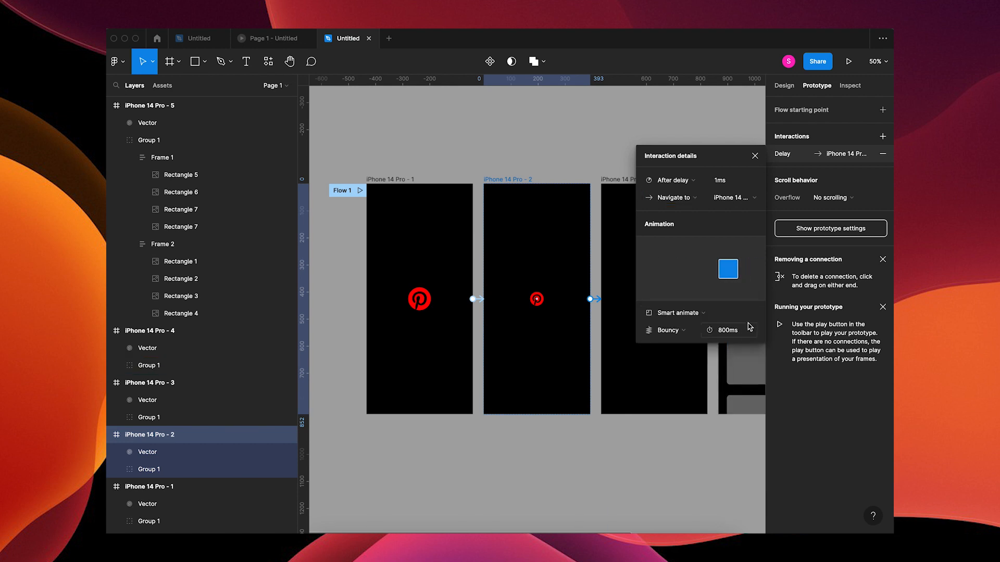
Step: Set the animation duration of the connection from the second frame to the third to 1000 ms
click(746, 336)
text(10)
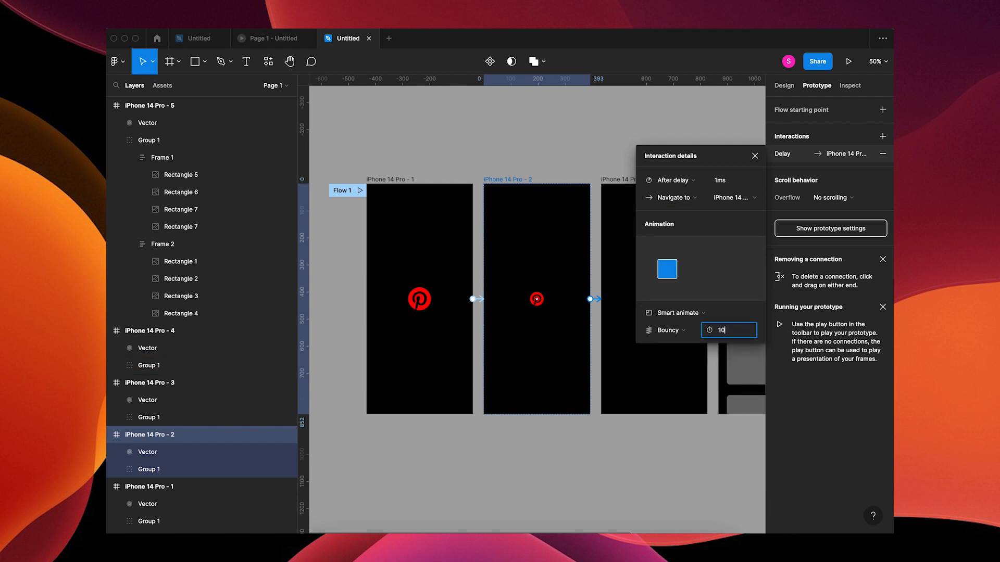
click(665, 462)
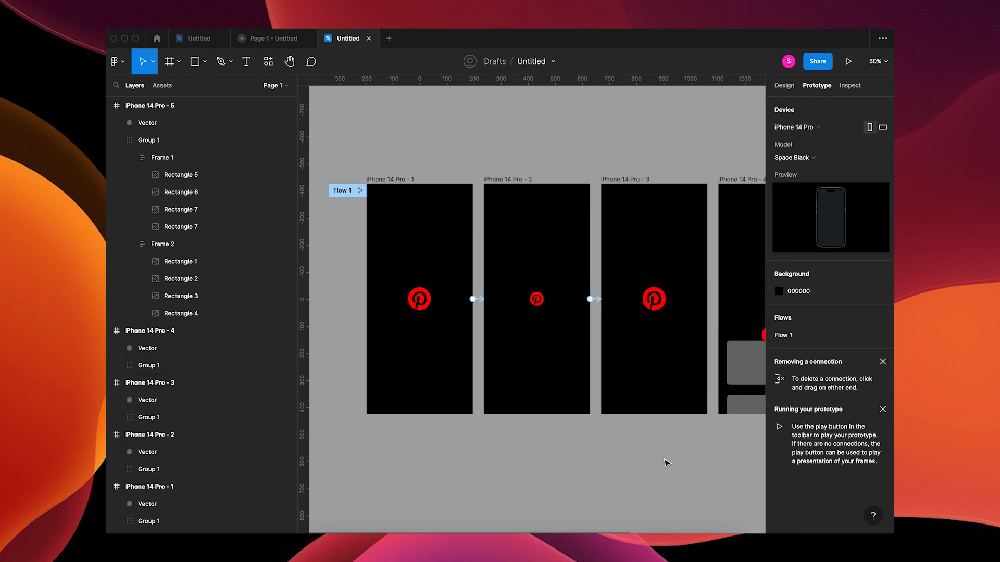
Step: Connect the iPhone 14 Pro - 3 frame to iPhone 14 Pro - 4 with an After delay trigger of 1 ms
scroll(665, 462, right, 1)
click(598, 179)
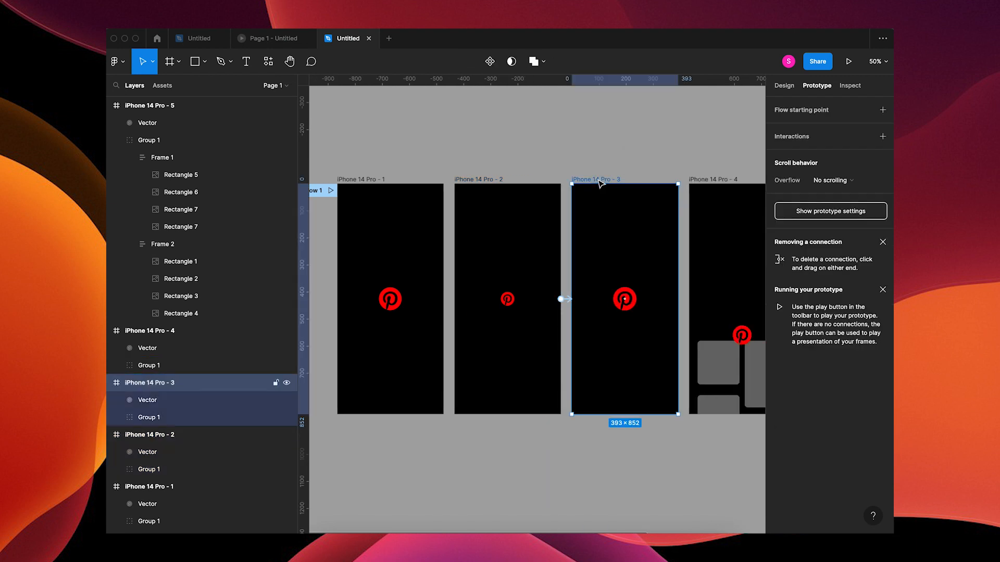
drag(678, 300, 694, 304)
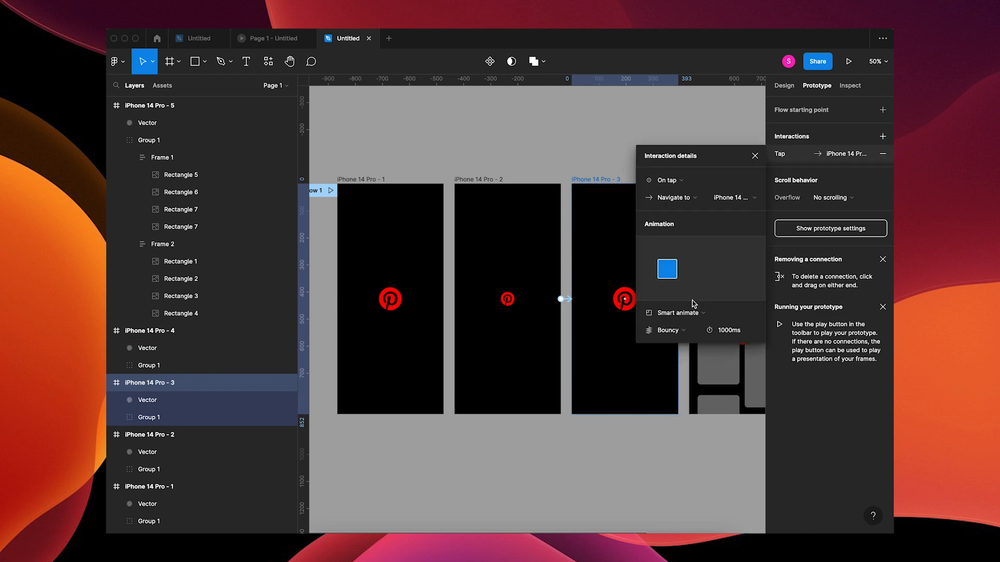
click(696, 184)
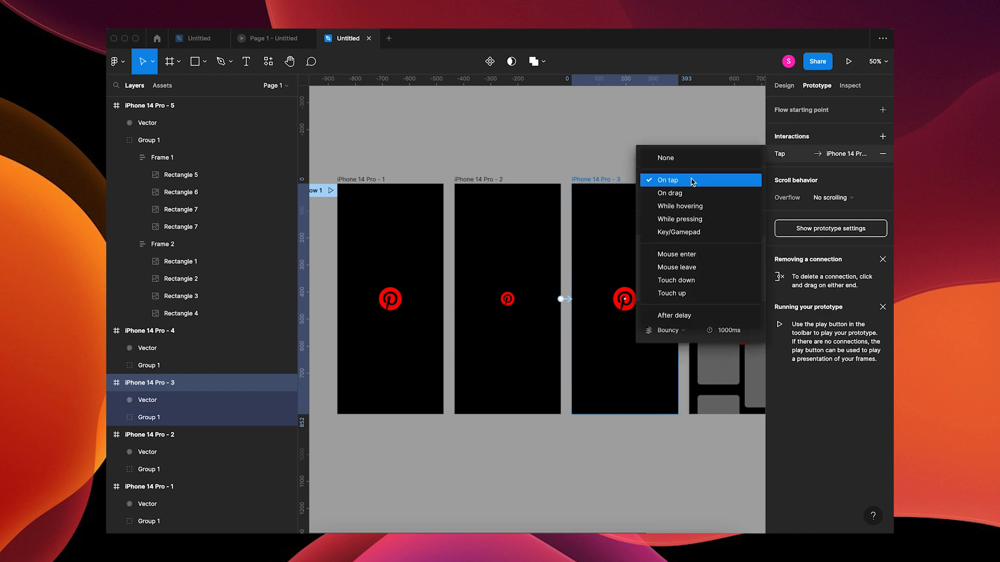
click(692, 317)
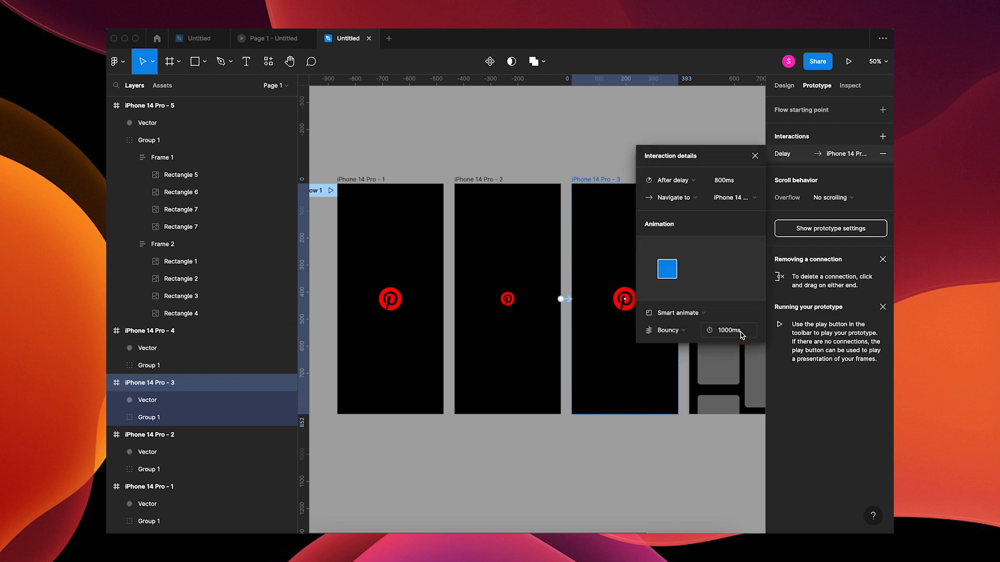
click(743, 181)
text(1)
key(Tab)
Step: Set the third frame's connection to Ease out easing with a 400 ms duration
click(670, 332)
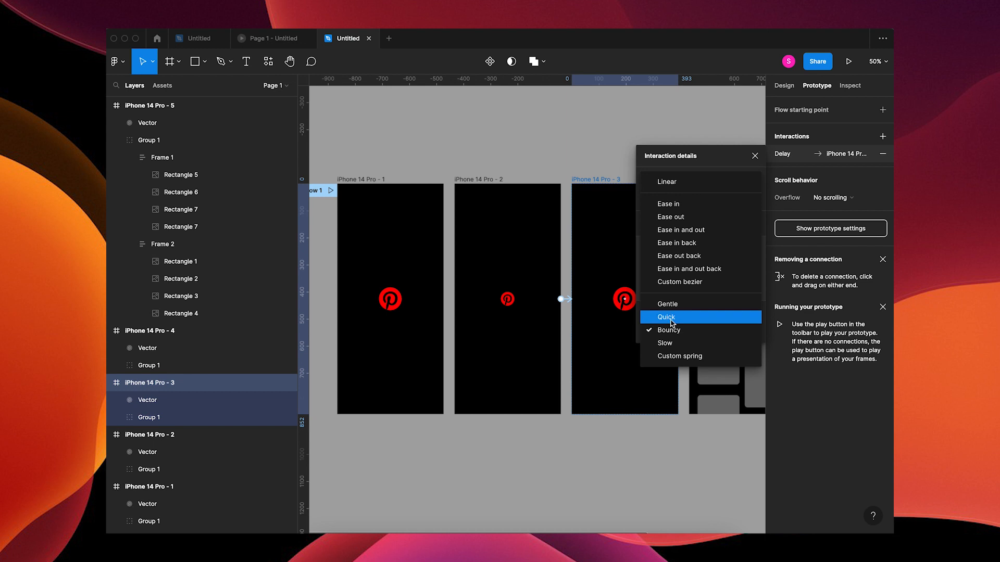
click(691, 217)
click(745, 331)
text(400)
key(Return)
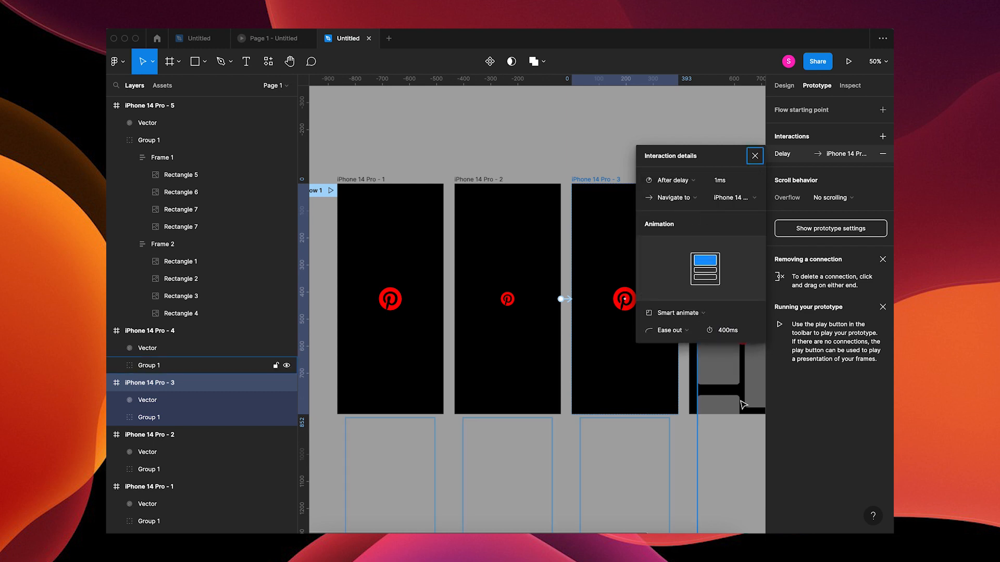
click(663, 465)
Step: Connect the iPhone 14 Pro - 4 frame to iPhone 14 Pro - 5 with an After delay trigger of 1 ms
scroll(660, 477, right, 5)
click(609, 214)
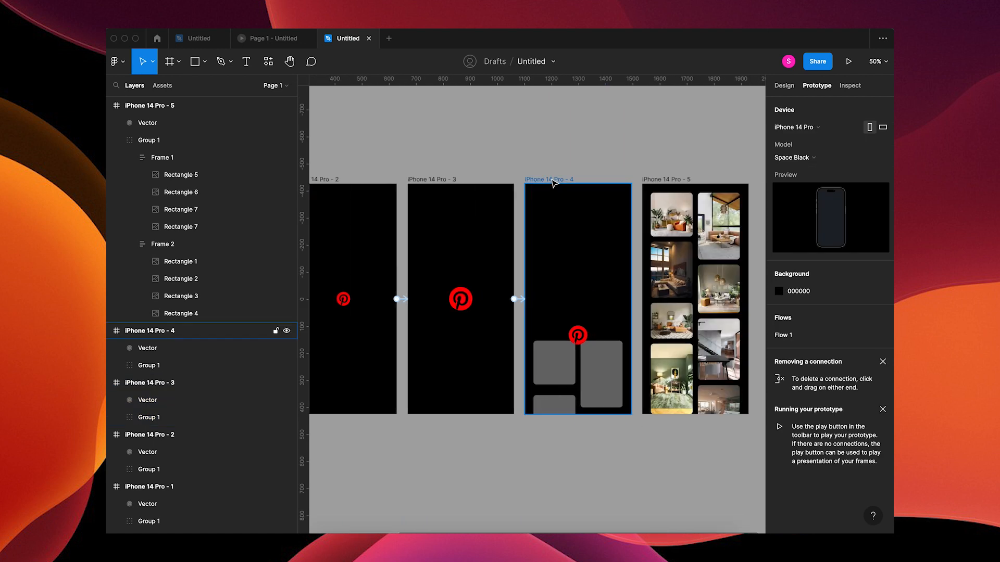
drag(631, 299, 648, 303)
click(668, 182)
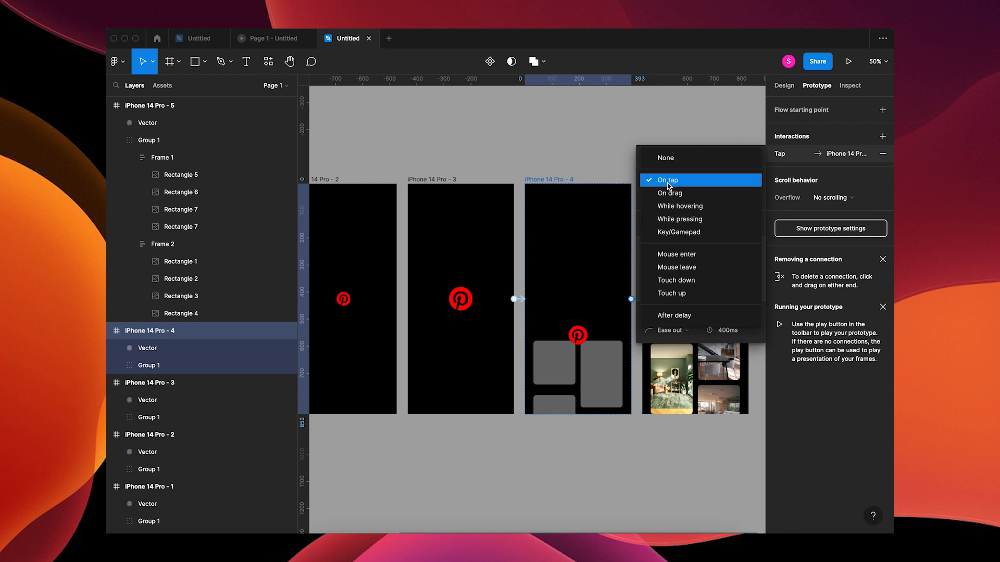
click(697, 315)
click(746, 178)
text(1)
key(Tab)
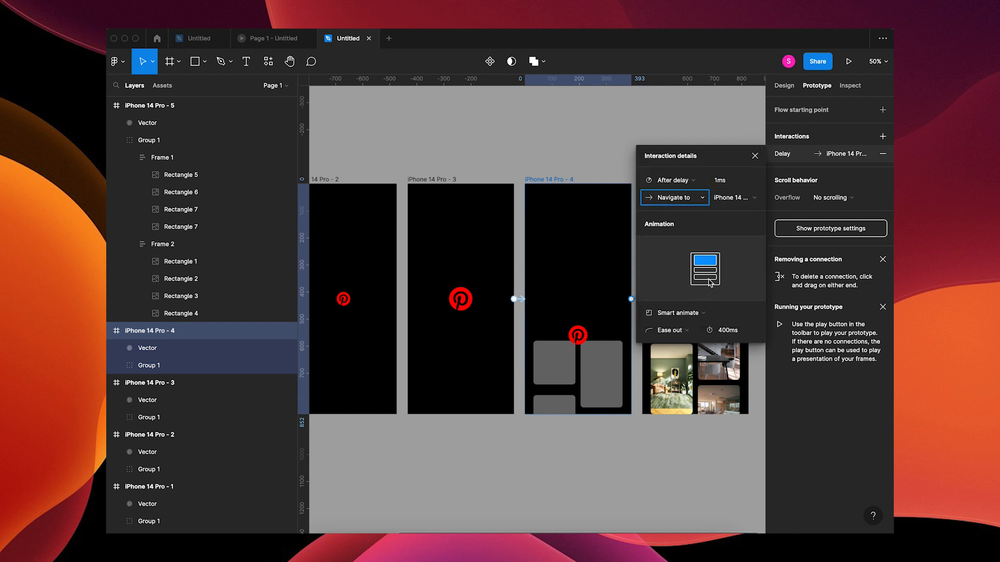
Step: Set the fourth frame's connection to Gentle easing with a 2000 ms duration
click(686, 331)
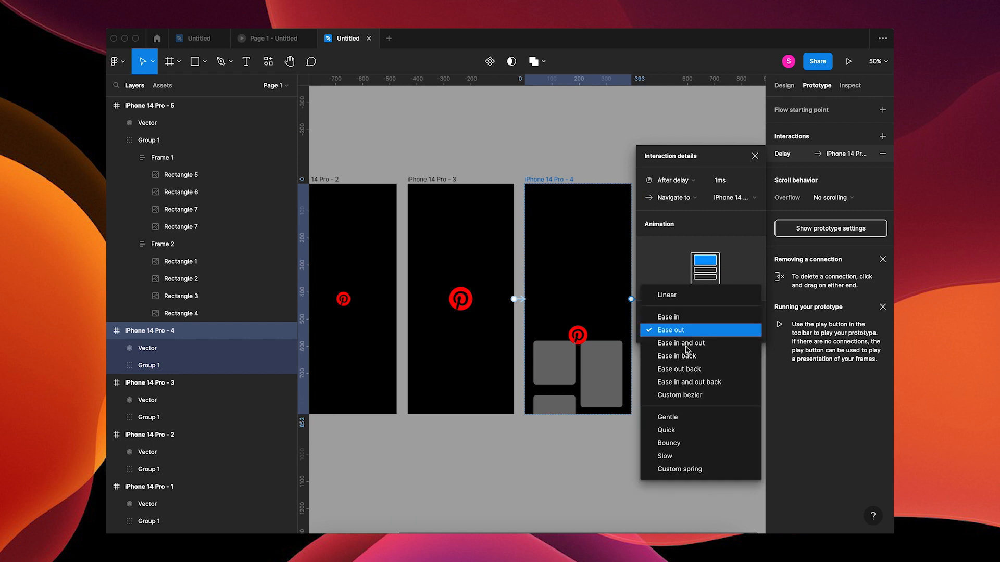
click(688, 417)
click(748, 332)
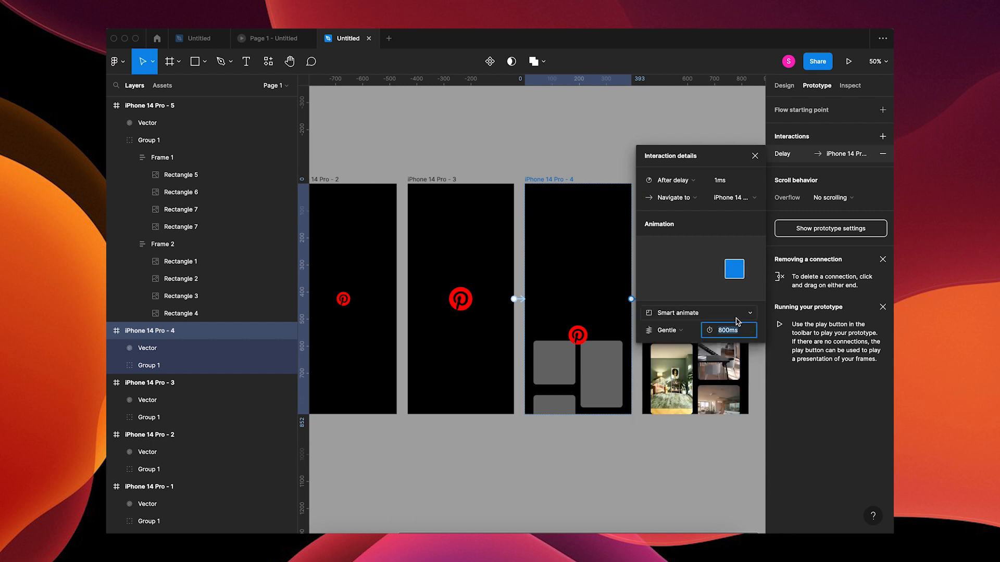
text(200)
key(Return)
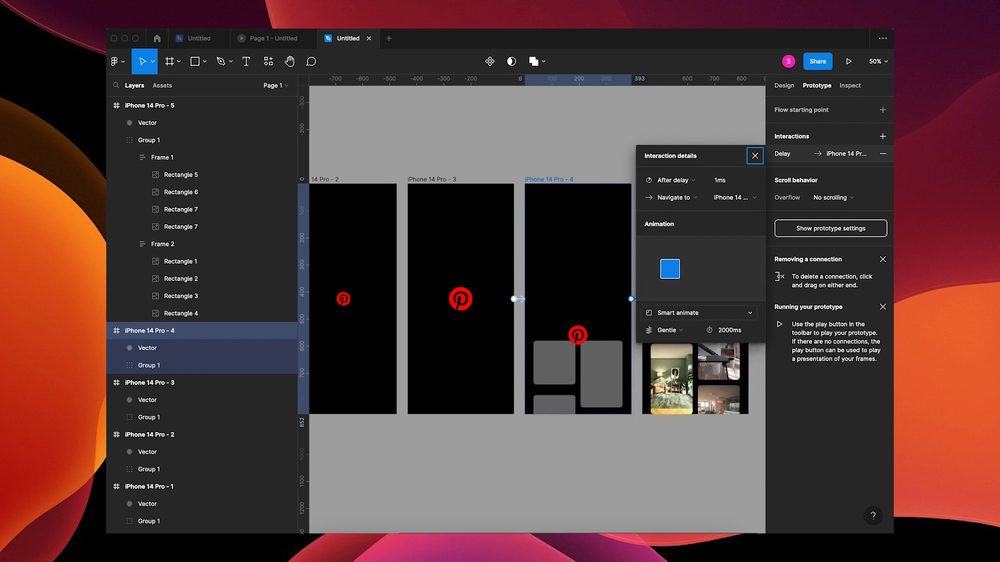
click(569, 148)
Step: Play the prototype in presentation view and restart it twice to check the whole intro animation
scroll(569, 149, left, 2)
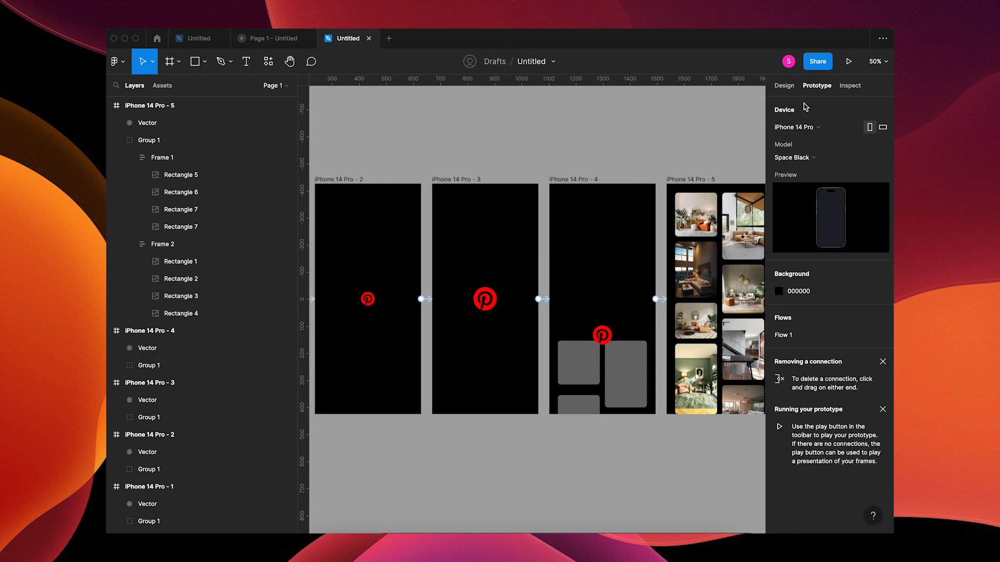
click(849, 62)
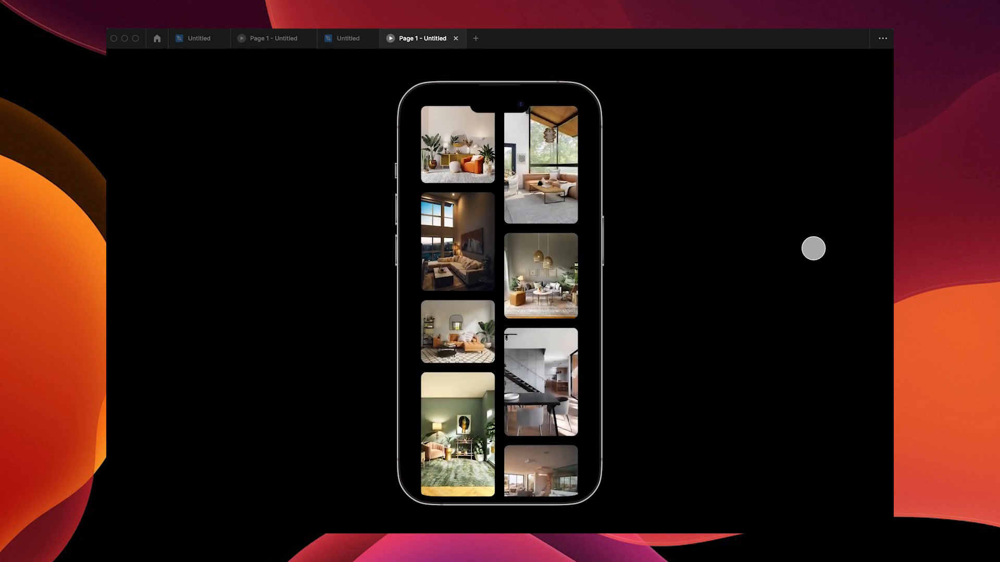
key(r)
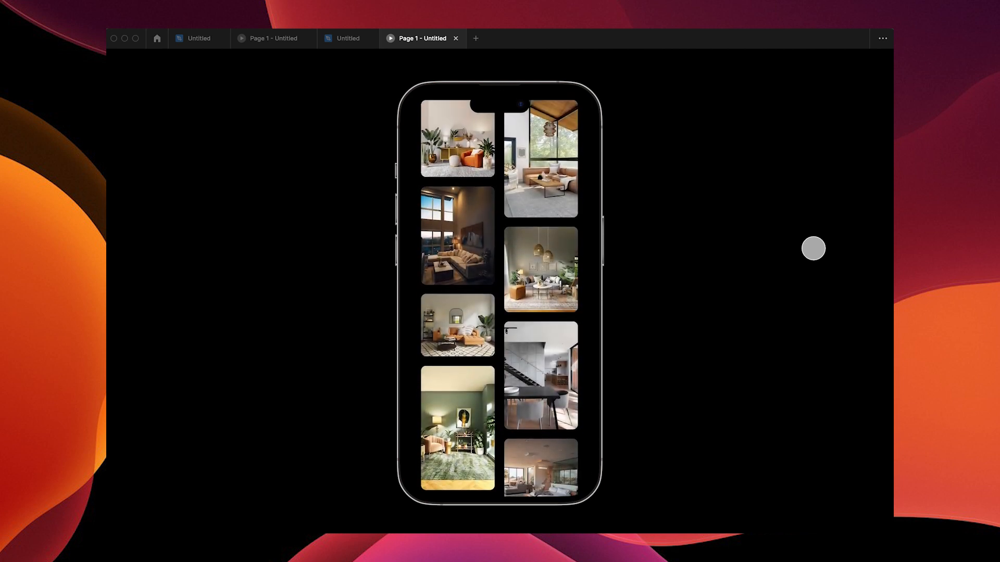
key(r)
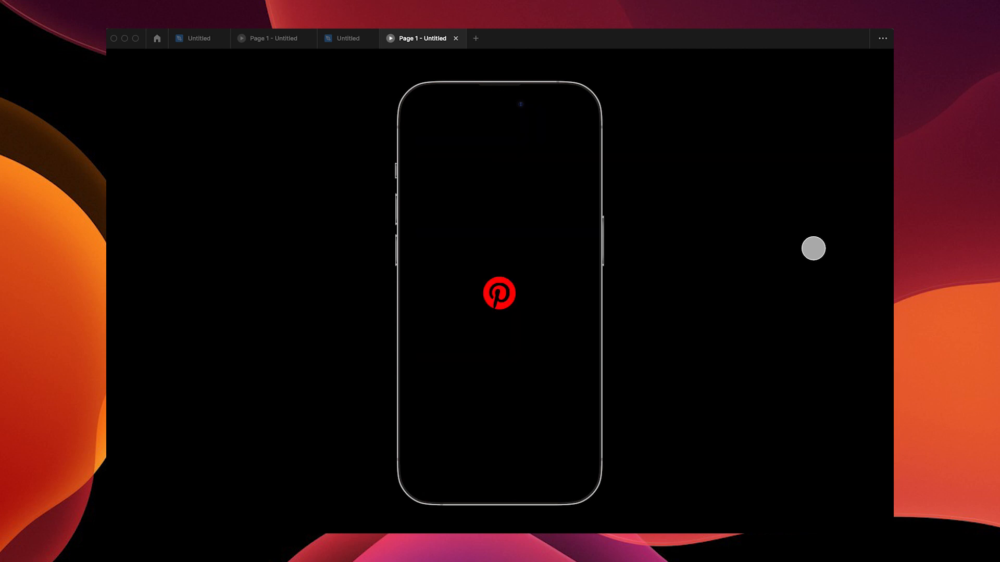